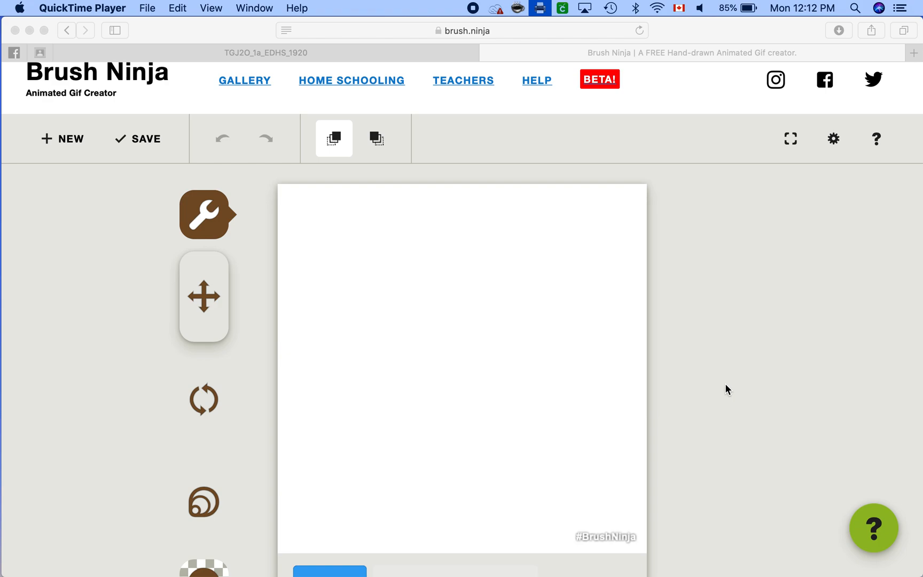
Step: Draw the avocado's dark green body from two overlapping filled ellipses, a wide lower one and a tall upper one
{"action": "scroll", "coordinate": [725, 384], "scroll_direction": "down", "scroll_amount": 2}
{"action": "scroll", "coordinate": [725, 385], "scroll_direction": "down", "scroll_amount": 1}
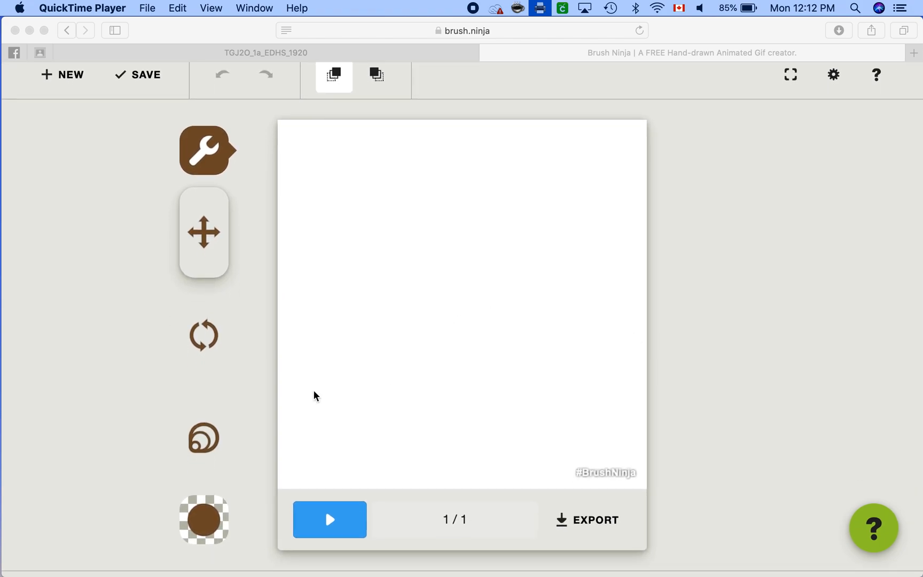
{"action": "left_click", "coordinate": [214, 168]}
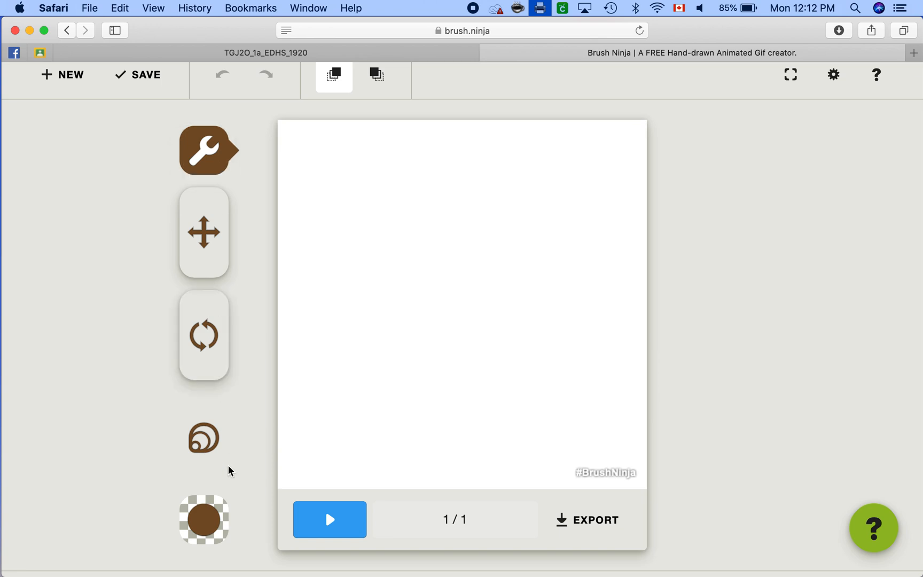
{"action": "left_click", "coordinate": [223, 147]}
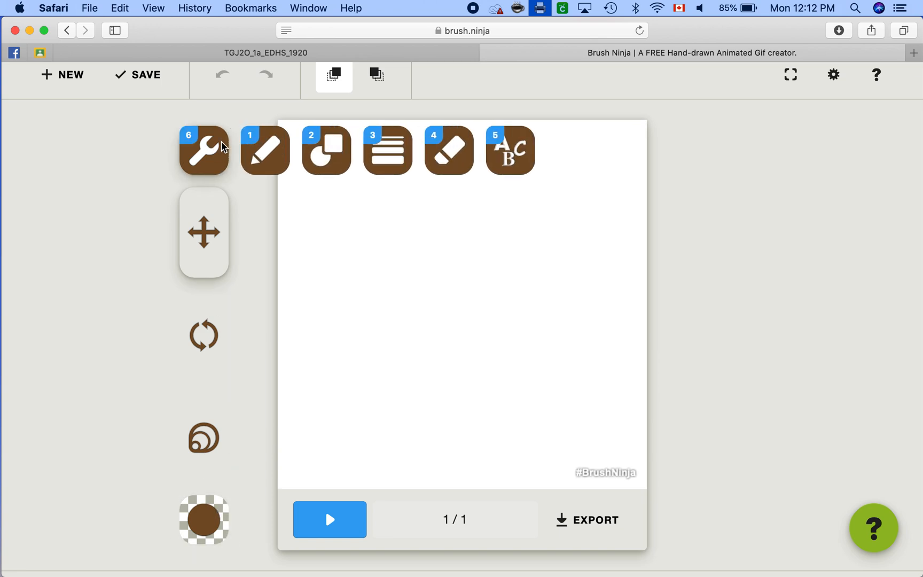
{"action": "left_click", "coordinate": [330, 149]}
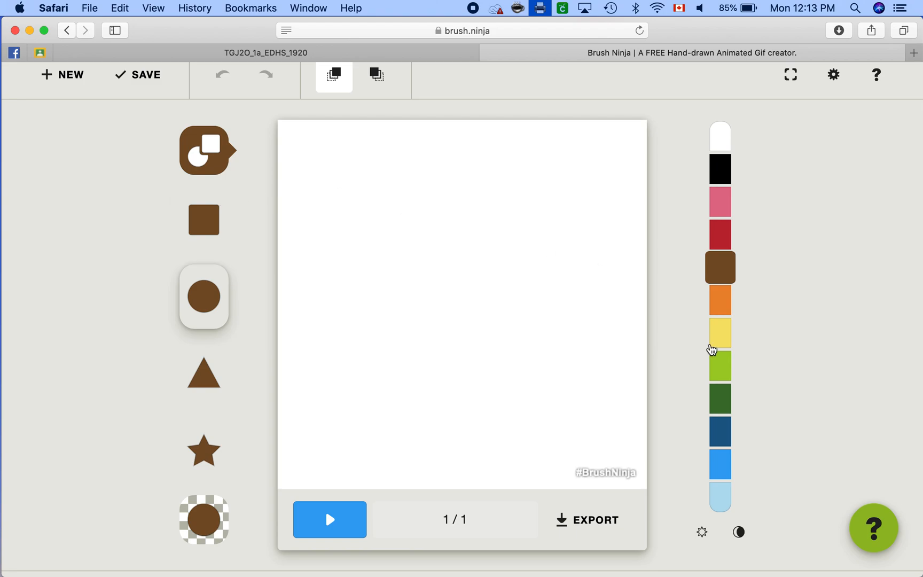
{"action": "left_click", "coordinate": [727, 396]}
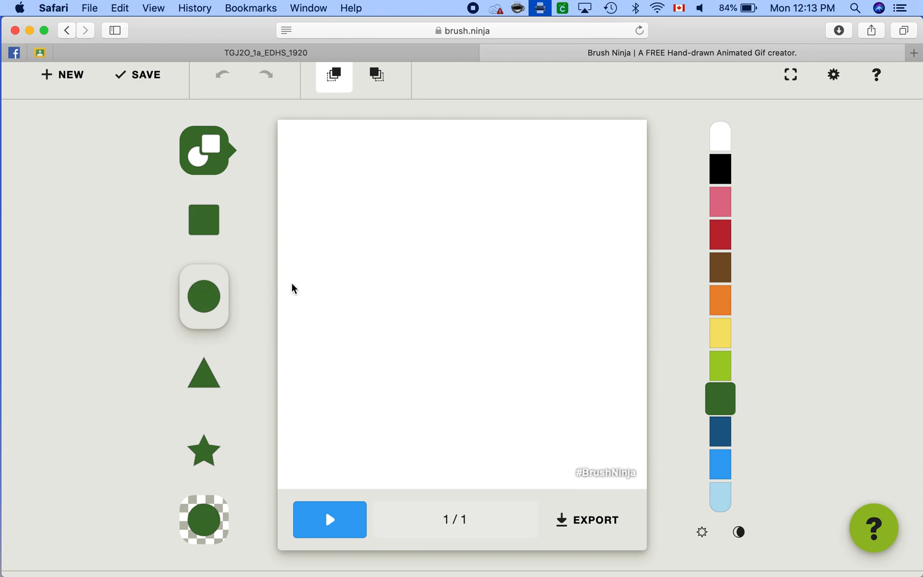
{"action": "left_click_drag", "start_coordinate": [355, 250], "coordinate": [533, 442]}
{"action": "left_click_drag", "start_coordinate": [411, 171], "coordinate": [543, 429]}
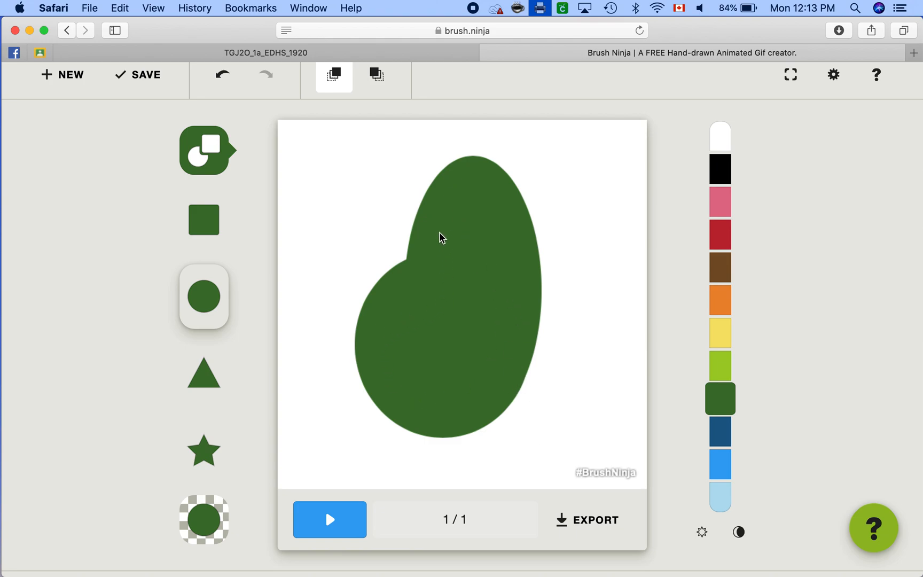
Step: Layer two smaller overlapping light green ellipses inside the dark green body, redrawing the upper one so it follows the outline
{"action": "left_click", "coordinate": [715, 369]}
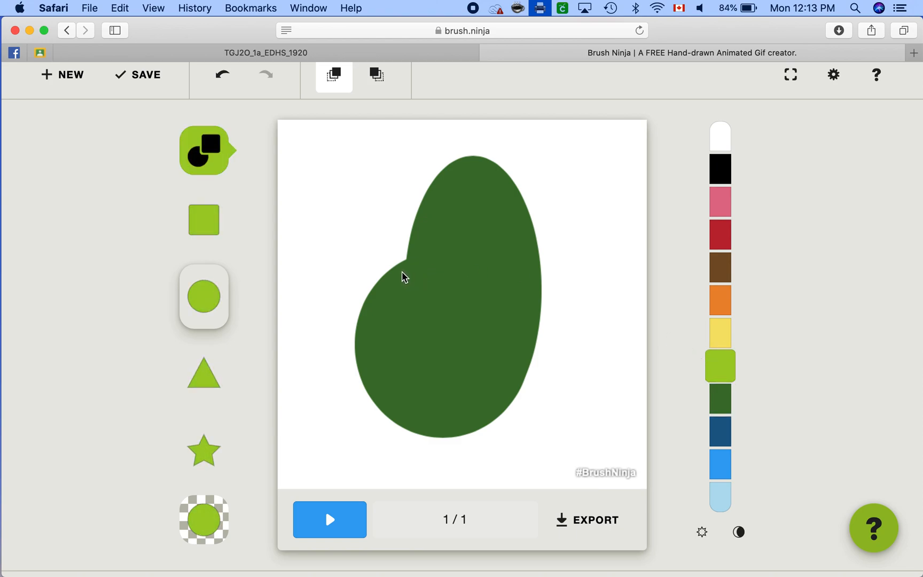
{"action": "left_click_drag", "start_coordinate": [382, 284], "coordinate": [506, 413]}
{"action": "left_click_drag", "start_coordinate": [430, 147], "coordinate": [509, 343]}
{"action": "left_click", "coordinate": [223, 75]}
{"action": "left_click_drag", "start_coordinate": [437, 179], "coordinate": [520, 392]}
Step: Add the yellow centre as a round lower ellipse and a tall upper ellipse inside the light green area, redrawing misplaced ones
{"action": "left_click", "coordinate": [723, 335]}
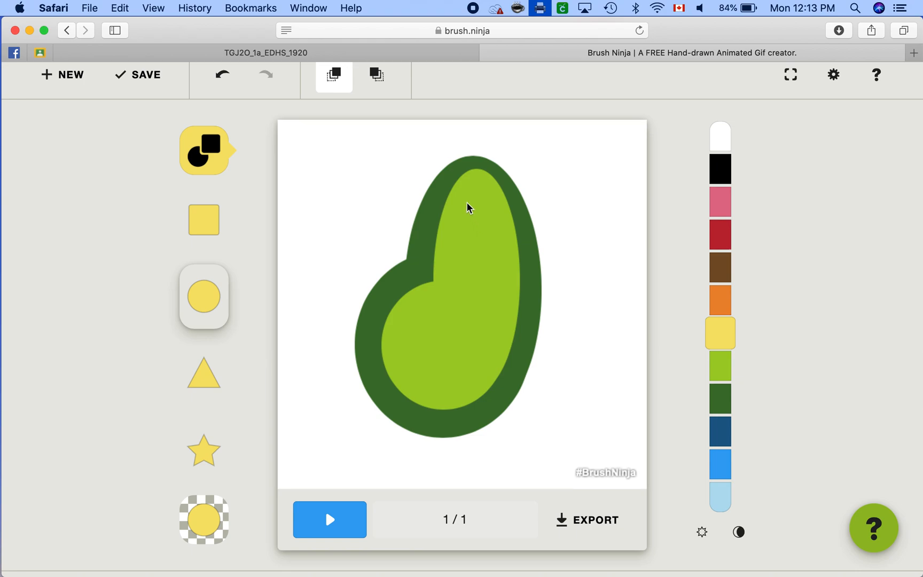
{"action": "left_click_drag", "start_coordinate": [412, 313], "coordinate": [490, 391]}
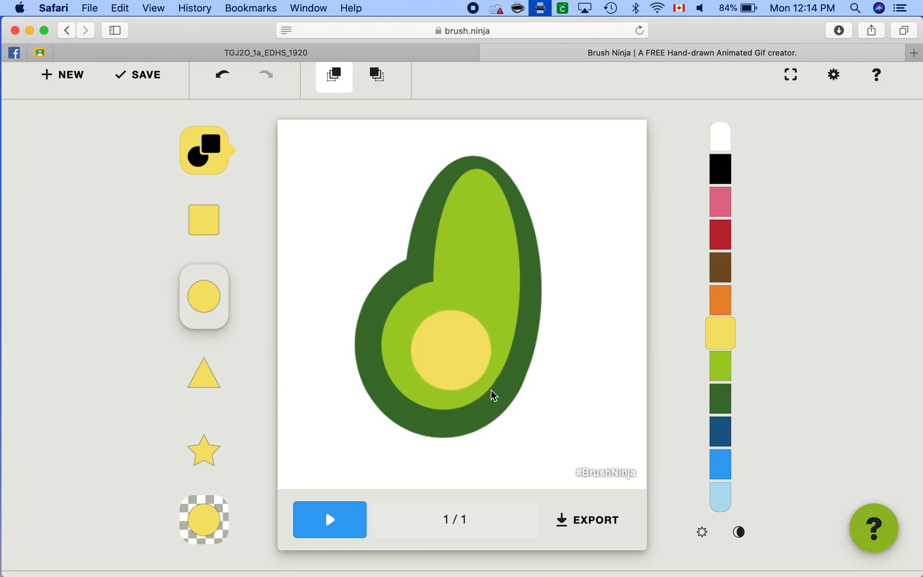
{"action": "left_click", "coordinate": [222, 75]}
{"action": "left_click_drag", "start_coordinate": [401, 300], "coordinate": [490, 393]}
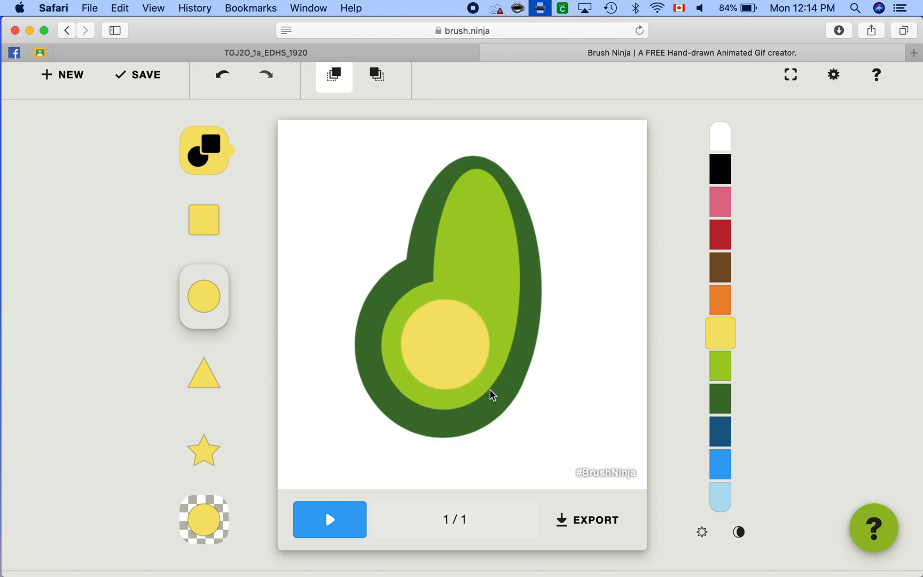
{"action": "mouse_move", "coordinate": [462, 183]}
{"action": "left_mouse_down"}
{"action": "mouse_move", "coordinate": [501, 380]}
{"action": "mouse_move", "coordinate": [508, 354]}
{"action": "left_mouse_up"}
{"action": "left_click", "coordinate": [222, 75]}
{"action": "mouse_move", "coordinate": [449, 193]}
{"action": "left_mouse_down"}
{"action": "mouse_move", "coordinate": [516, 389]}
{"action": "mouse_move", "coordinate": [495, 367]}
{"action": "mouse_move", "coordinate": [502, 369]}
{"action": "left_mouse_up"}
{"action": "mouse_move", "coordinate": [452, 239]}
{"action": "left_mouse_down"}
{"action": "mouse_move", "coordinate": [458, 327]}
{"action": "mouse_move", "coordinate": [427, 341]}
{"action": "mouse_move", "coordinate": [443, 354]}
{"action": "mouse_move", "coordinate": [435, 358]}
{"action": "mouse_move", "coordinate": [463, 350]}
{"action": "left_mouse_up"}
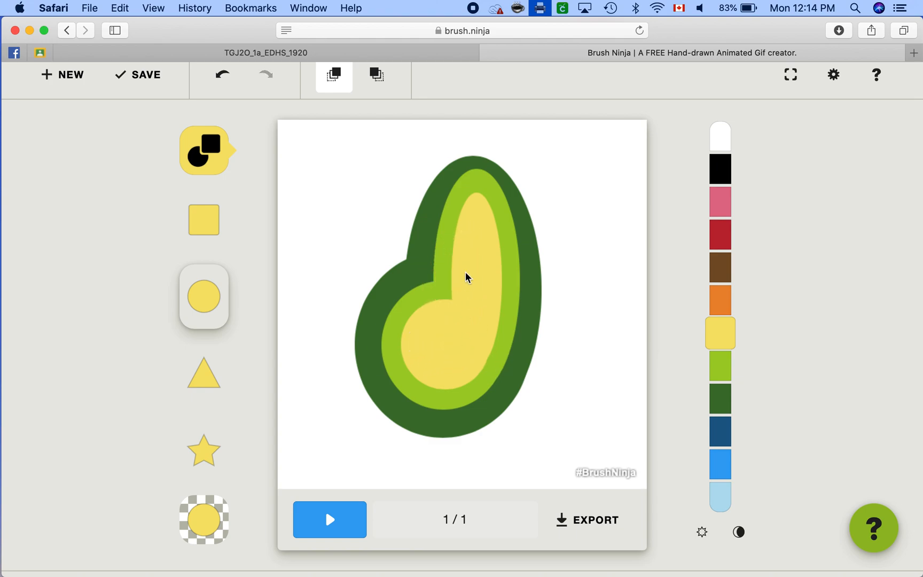
Step: Fill the notch between the two yellow ellipses with yellow pencil strokes, undoing the stray stroke at the upper edge
{"action": "left_click", "coordinate": [221, 151]}
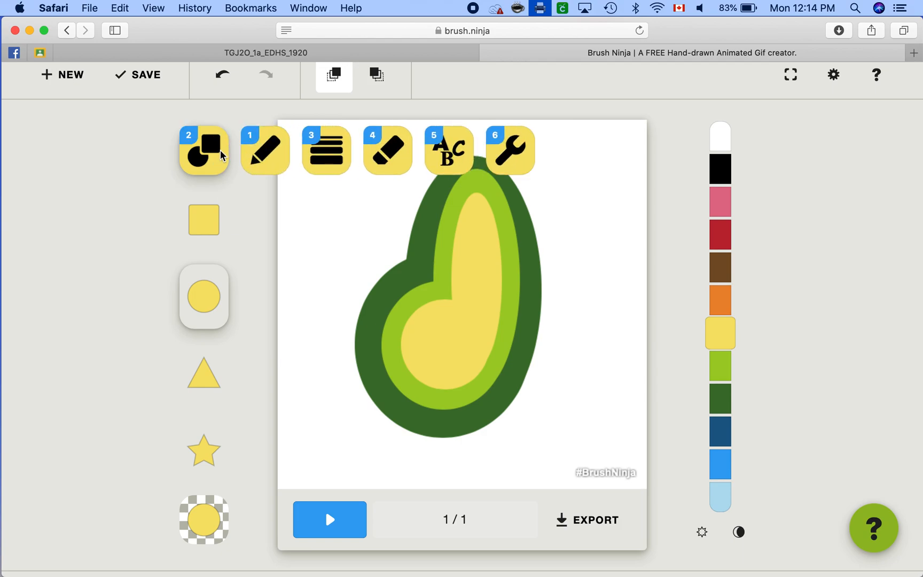
{"action": "left_click", "coordinate": [264, 150]}
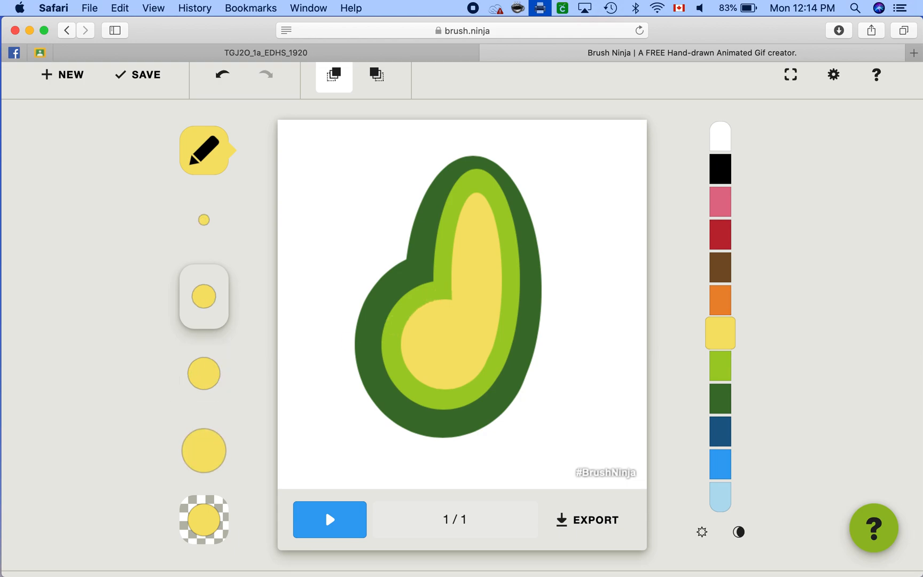
{"action": "mouse_move", "coordinate": [450, 264]}
{"action": "left_mouse_down"}
{"action": "mouse_move", "coordinate": [455, 291]}
{"action": "mouse_move", "coordinate": [445, 284]}
{"action": "mouse_move", "coordinate": [456, 265]}
{"action": "mouse_move", "coordinate": [411, 316]}
{"action": "left_mouse_up"}
{"action": "left_click", "coordinate": [430, 302]}
{"action": "left_click_drag", "start_coordinate": [452, 250], "coordinate": [449, 223]}
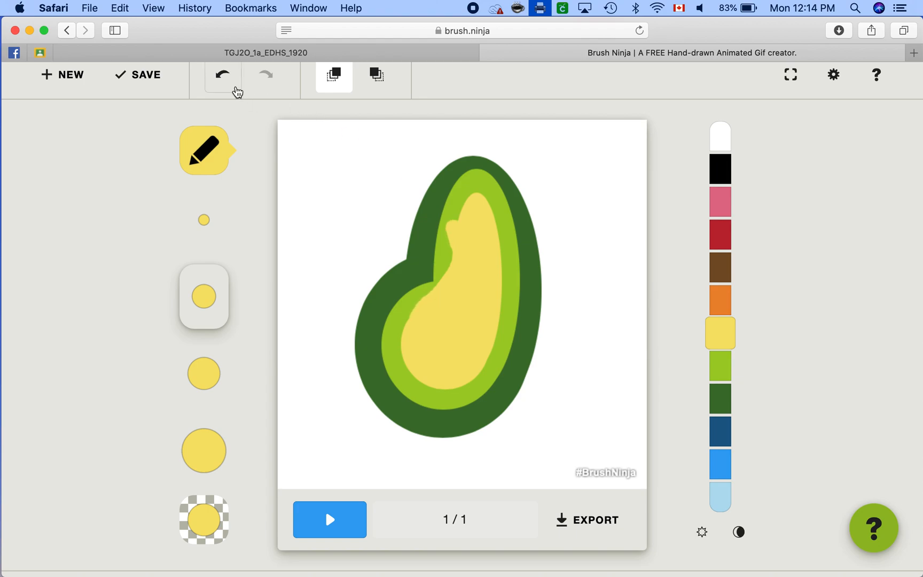
{"action": "left_click", "coordinate": [237, 93]}
{"action": "mouse_move", "coordinate": [451, 261]}
{"action": "left_mouse_down"}
{"action": "mouse_move", "coordinate": [450, 281]}
{"action": "mouse_move", "coordinate": [429, 301]}
{"action": "left_mouse_up"}
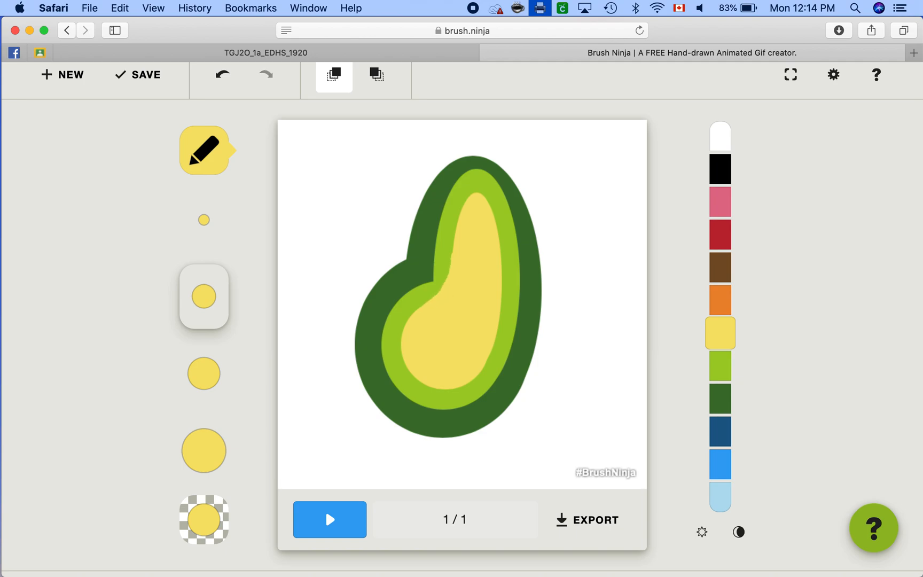
Step: Paint light green along the notch to widen the band, touching up the adjoining yellow edge between strokes
{"action": "left_click", "coordinate": [724, 356]}
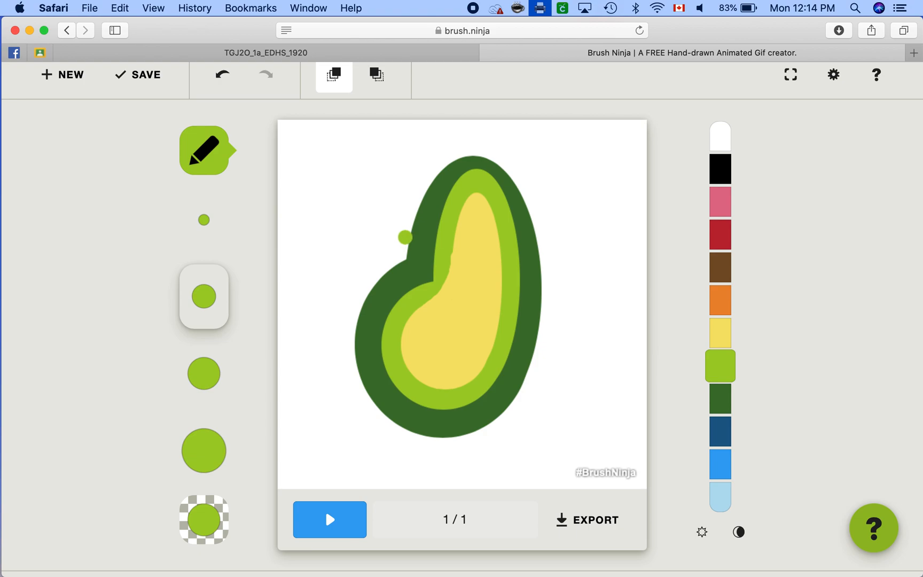
{"action": "mouse_move", "coordinate": [433, 266]}
{"action": "left_mouse_down"}
{"action": "mouse_move", "coordinate": [418, 309]}
{"action": "mouse_move", "coordinate": [431, 257]}
{"action": "mouse_move", "coordinate": [402, 301]}
{"action": "mouse_move", "coordinate": [405, 323]}
{"action": "left_mouse_up"}
{"action": "left_click", "coordinate": [713, 330]}
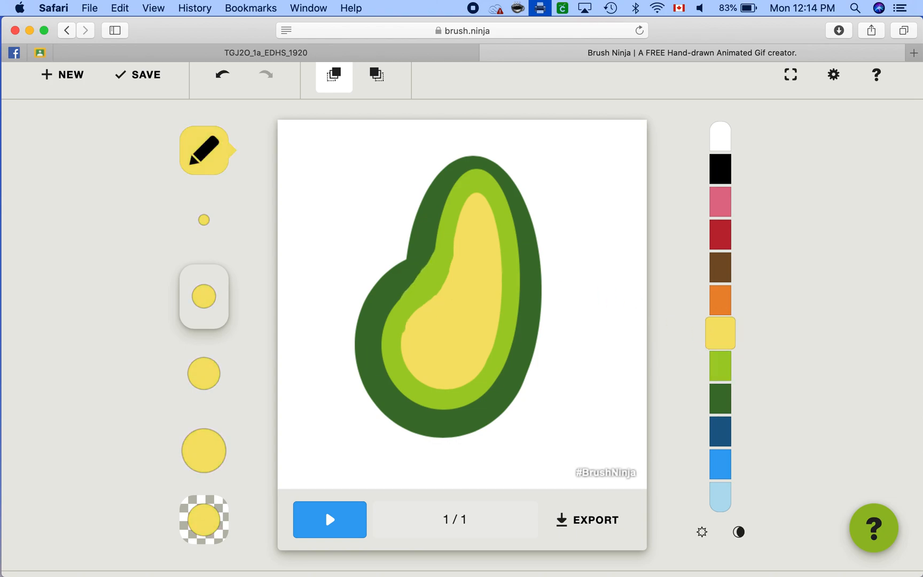
{"action": "left_click_drag", "start_coordinate": [451, 252], "coordinate": [412, 335]}
{"action": "left_click", "coordinate": [724, 377]}
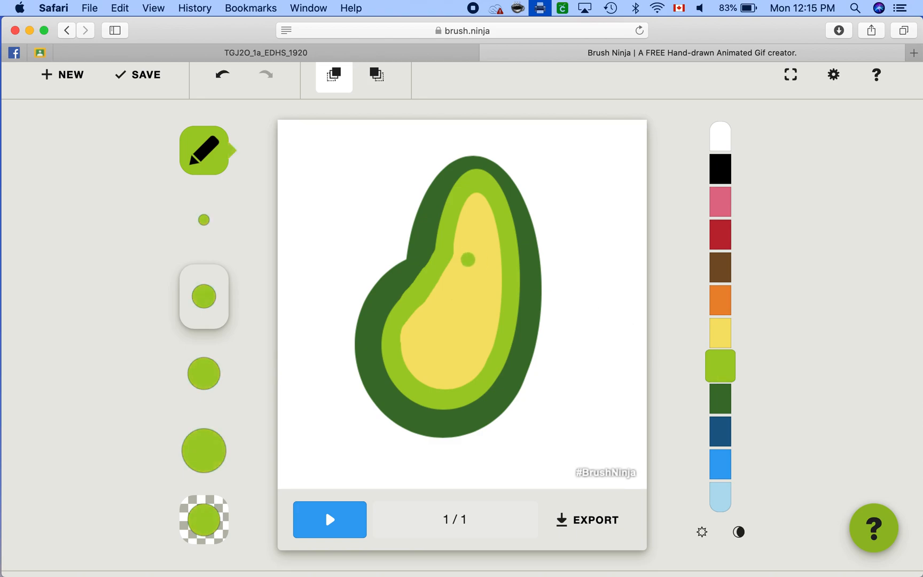
{"action": "left_click_drag", "start_coordinate": [430, 253], "coordinate": [398, 300]}
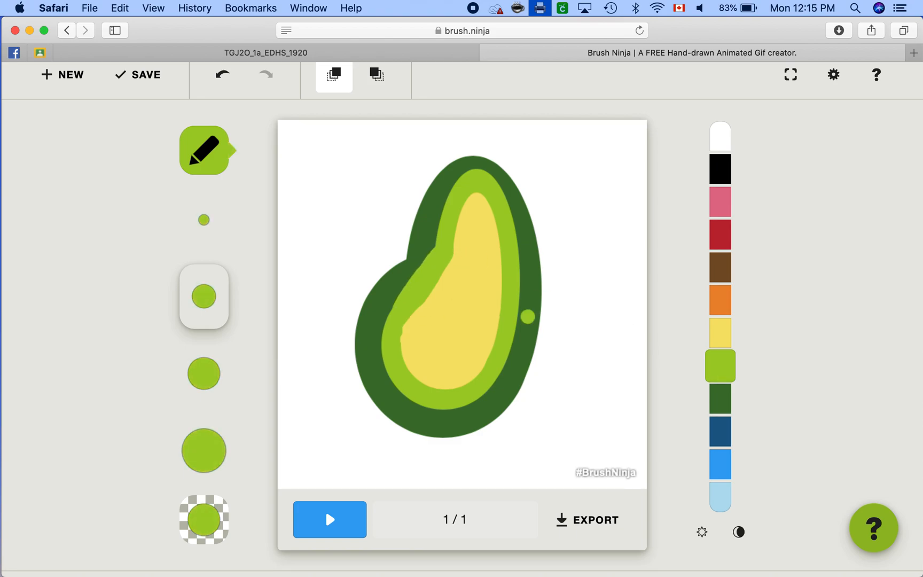
Step: Fill the body's outer notch with dark green and extend the light green band upward along its inner edge
{"action": "left_click", "coordinate": [727, 395]}
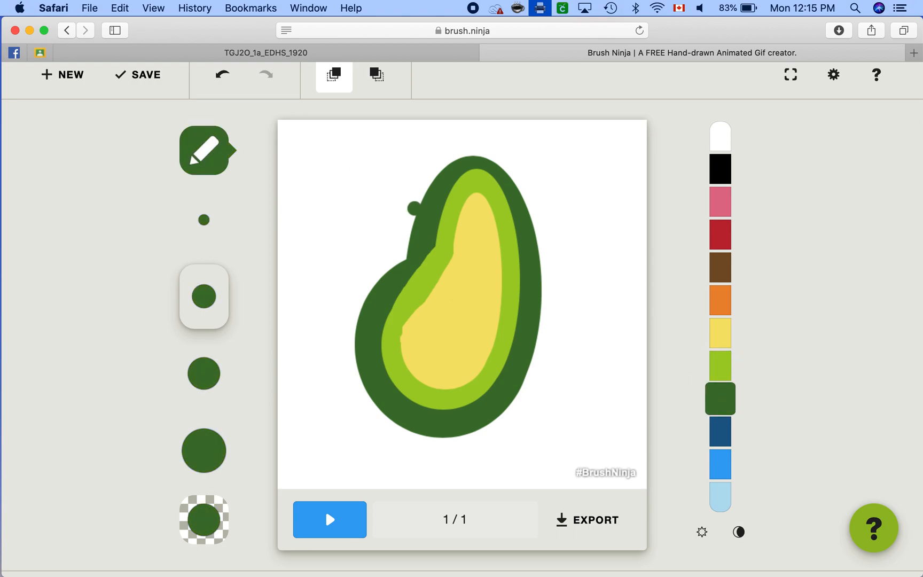
{"action": "left_click_drag", "start_coordinate": [409, 237], "coordinate": [390, 270]}
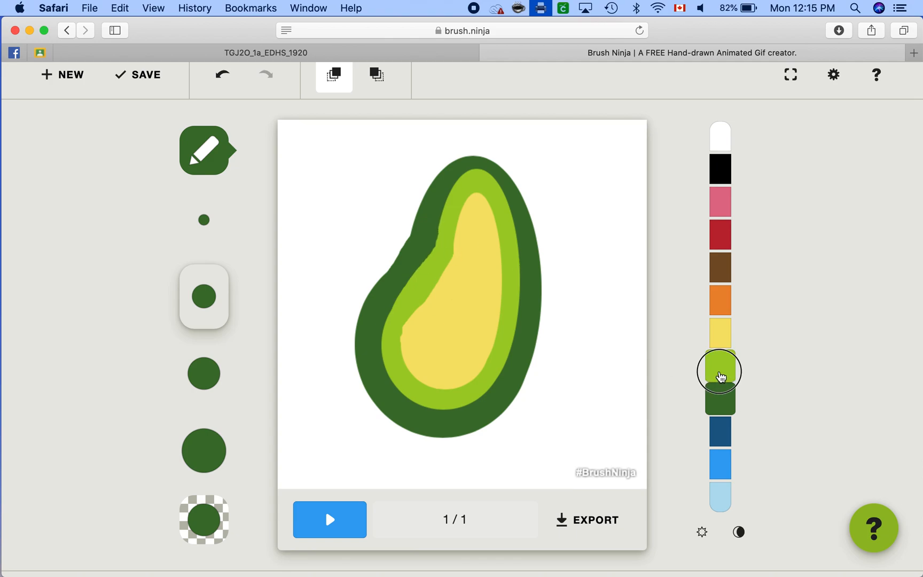
{"action": "left_click", "coordinate": [719, 366]}
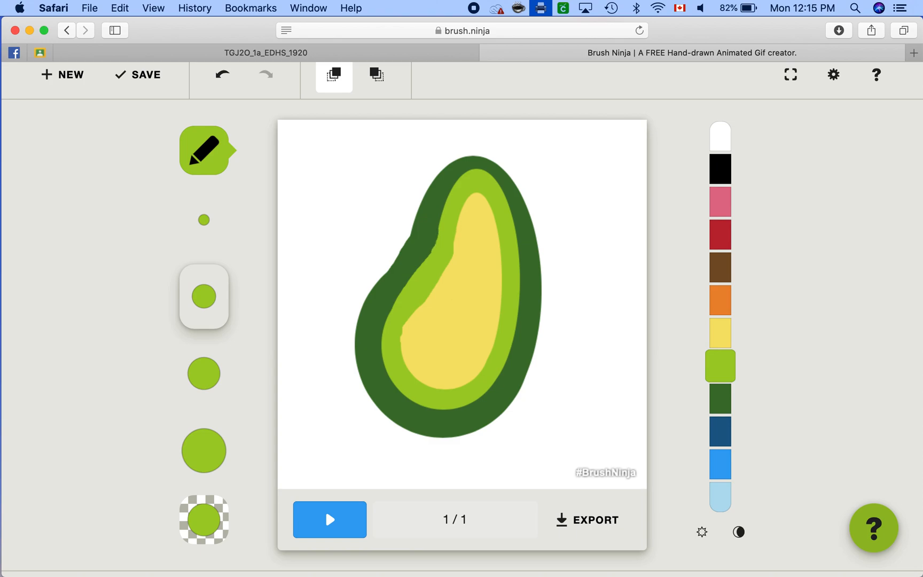
{"action": "left_click_drag", "start_coordinate": [422, 266], "coordinate": [441, 208]}
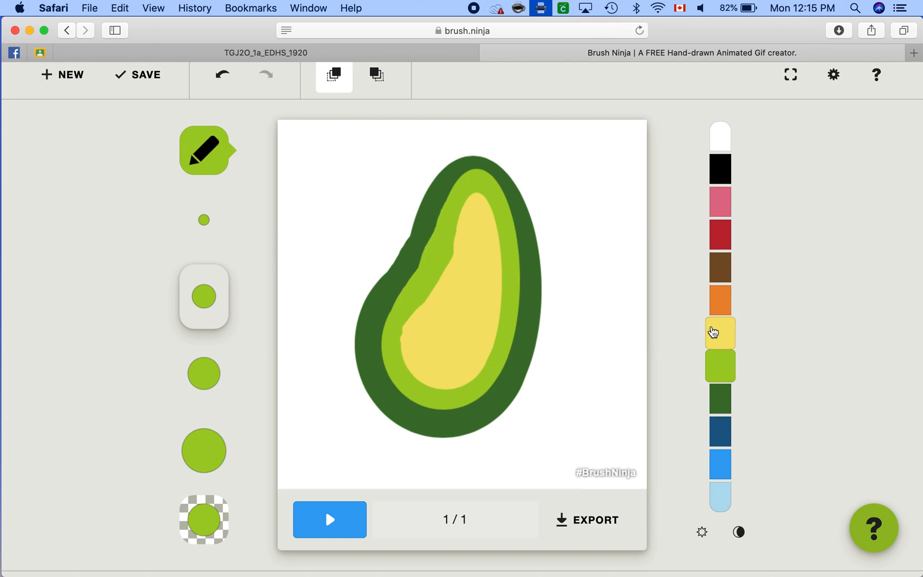
Step: Widen and smooth the yellow centre along its notched side, finishing with the largest brush size
{"action": "left_click", "coordinate": [718, 332]}
{"action": "mouse_move", "coordinate": [465, 220]}
{"action": "left_mouse_down"}
{"action": "mouse_move", "coordinate": [443, 270]}
{"action": "mouse_move", "coordinate": [470, 210]}
{"action": "left_mouse_up"}
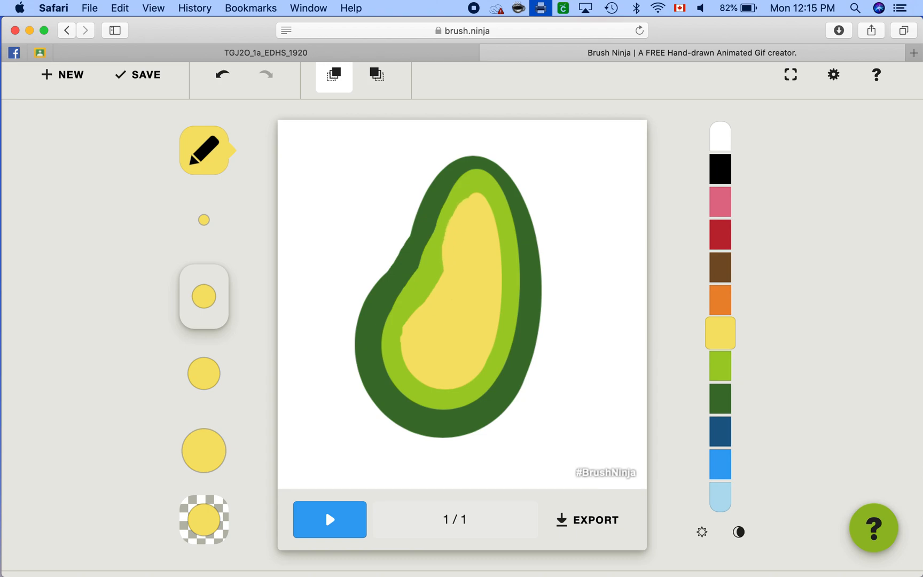
{"action": "left_click_drag", "start_coordinate": [442, 262], "coordinate": [401, 332]}
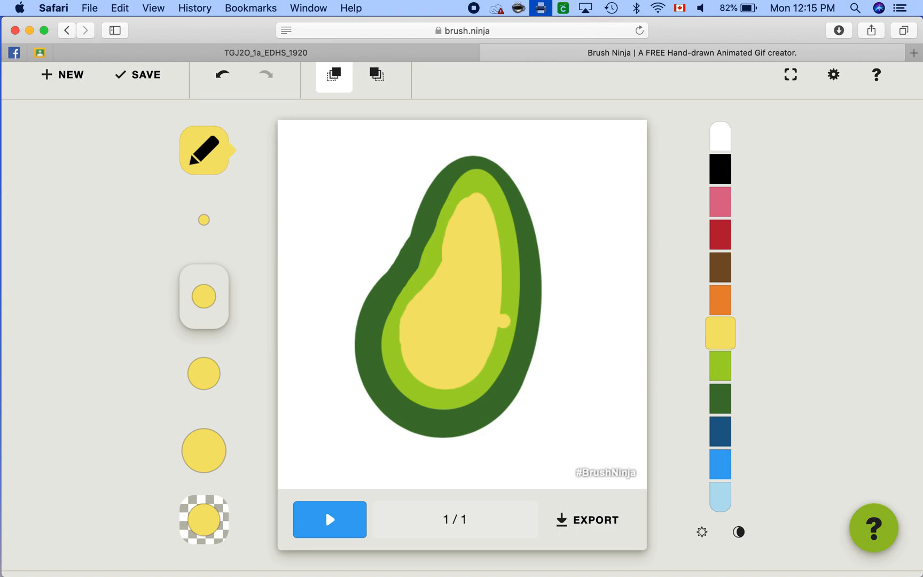
{"action": "key", "text": "super+z"}
{"action": "left_click", "coordinate": [204, 450]}
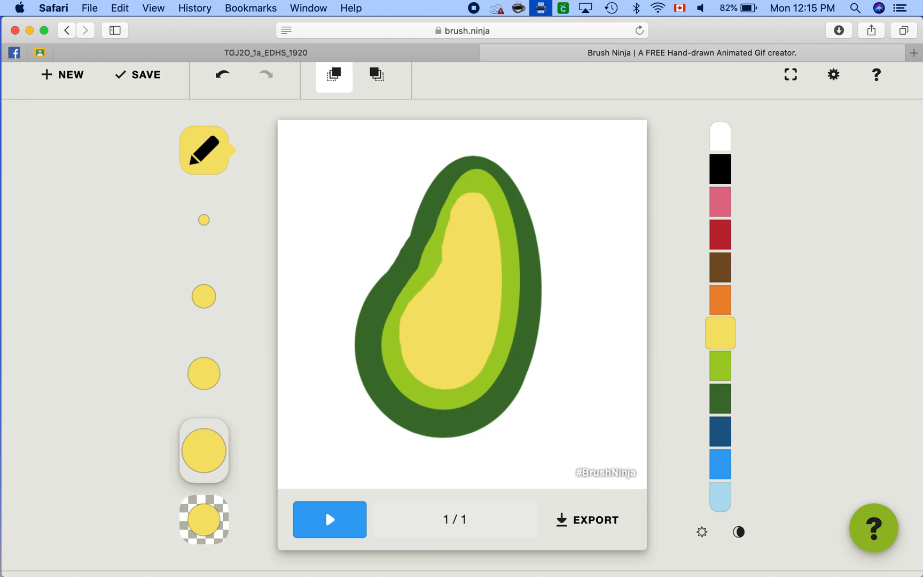
{"action": "left_click_drag", "start_coordinate": [433, 261], "coordinate": [425, 284]}
{"action": "scroll", "coordinate": [558, 323], "scroll_direction": "down", "scroll_amount": 2}
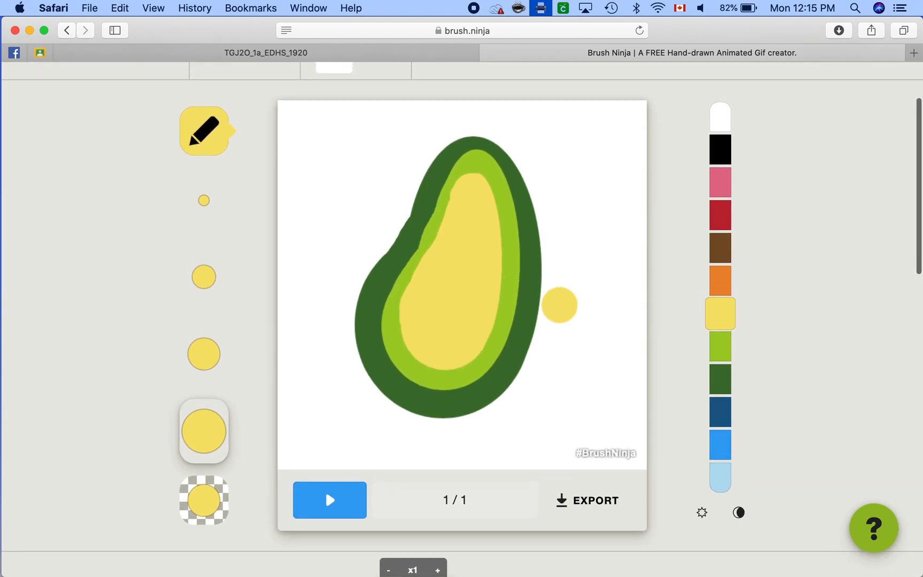
Step: Refine the light green band along the notched side with a much smaller brush
{"action": "left_click", "coordinate": [715, 344]}
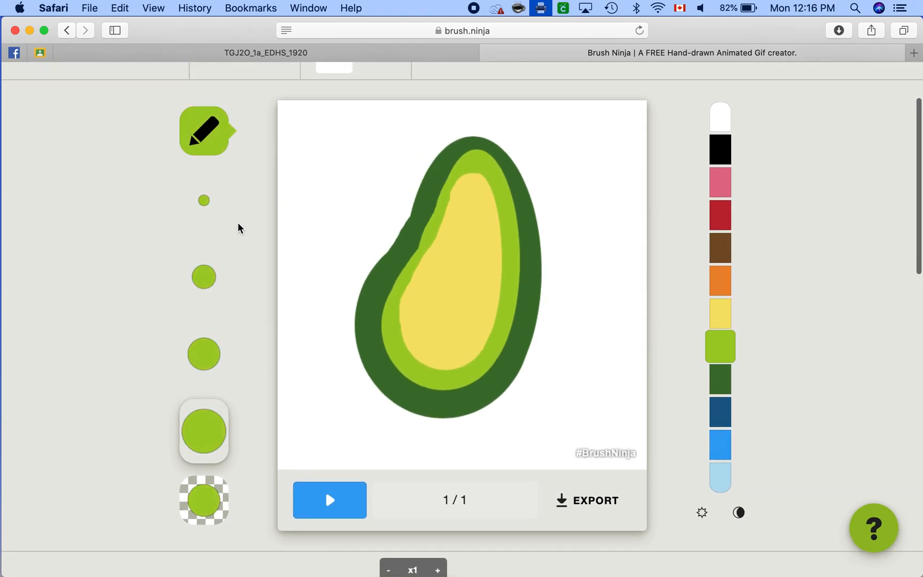
{"action": "left_click", "coordinate": [207, 205]}
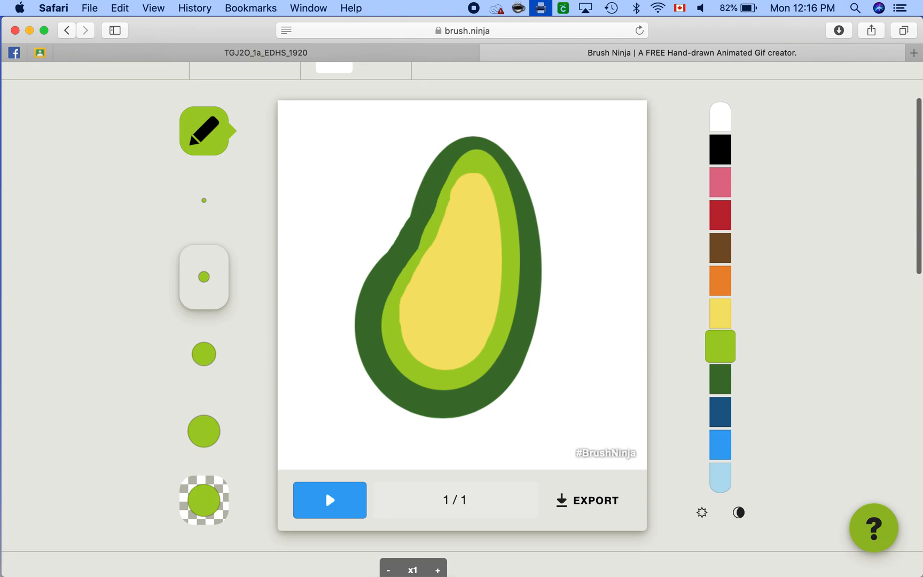
{"action": "left_click_drag", "start_coordinate": [427, 219], "coordinate": [408, 259]}
{"action": "scroll", "coordinate": [492, 233], "scroll_direction": "down", "scroll_amount": 2}
{"action": "scroll", "coordinate": [492, 233], "scroll_direction": "up", "scroll_amount": 3}
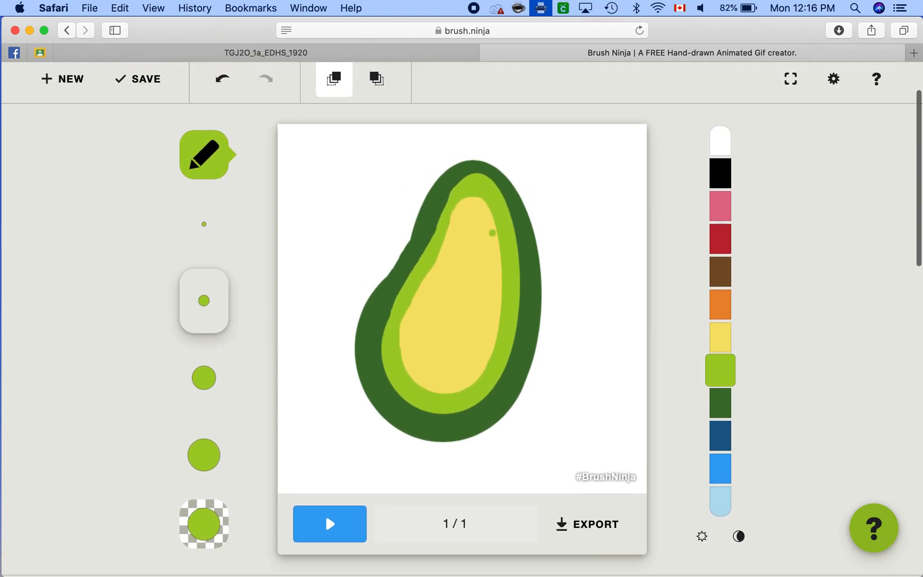
Step: Smooth the dark green rim along the notch and near the avocado's tip with a medium brush
{"action": "left_click", "coordinate": [727, 402]}
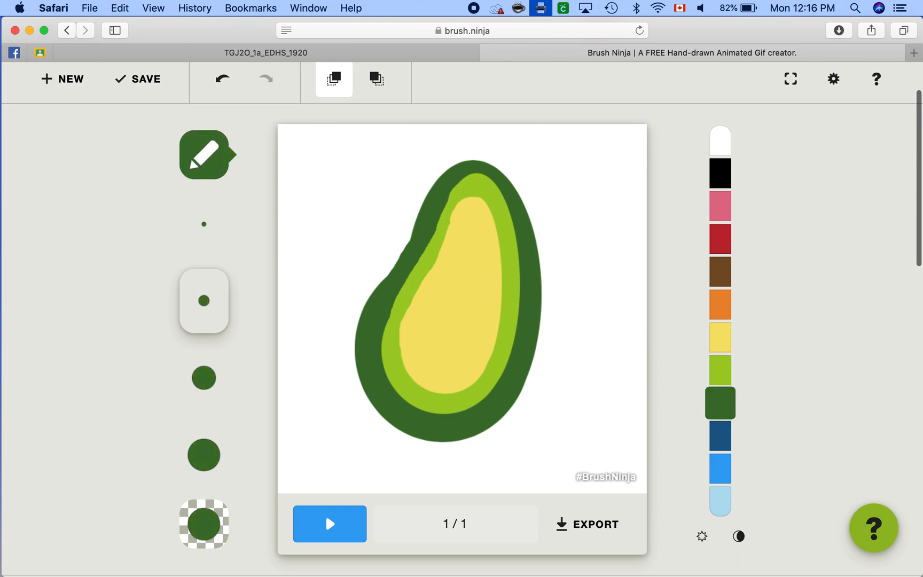
{"action": "left_click", "coordinate": [205, 378]}
{"action": "left_click_drag", "start_coordinate": [429, 232], "coordinate": [430, 230]}
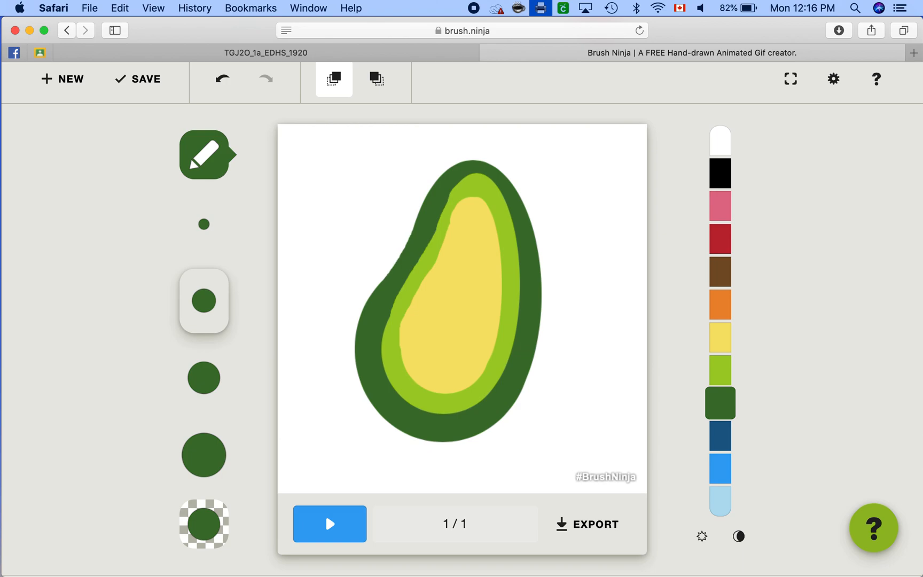
{"action": "left_click", "coordinate": [456, 185]}
Step: Touch up the light green band's uneven edge along the notched side with a smaller brush
{"action": "left_click", "coordinate": [716, 367]}
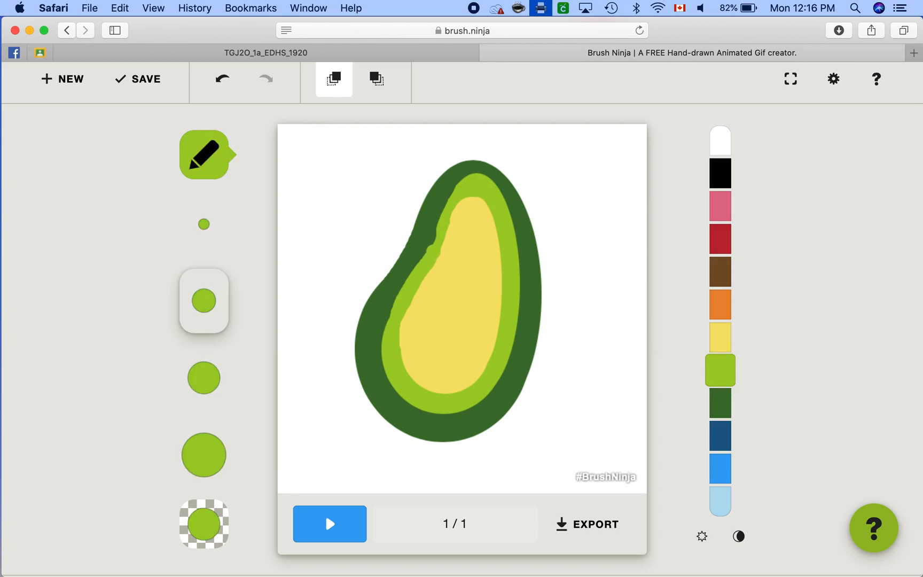
{"action": "left_click", "coordinate": [219, 229]}
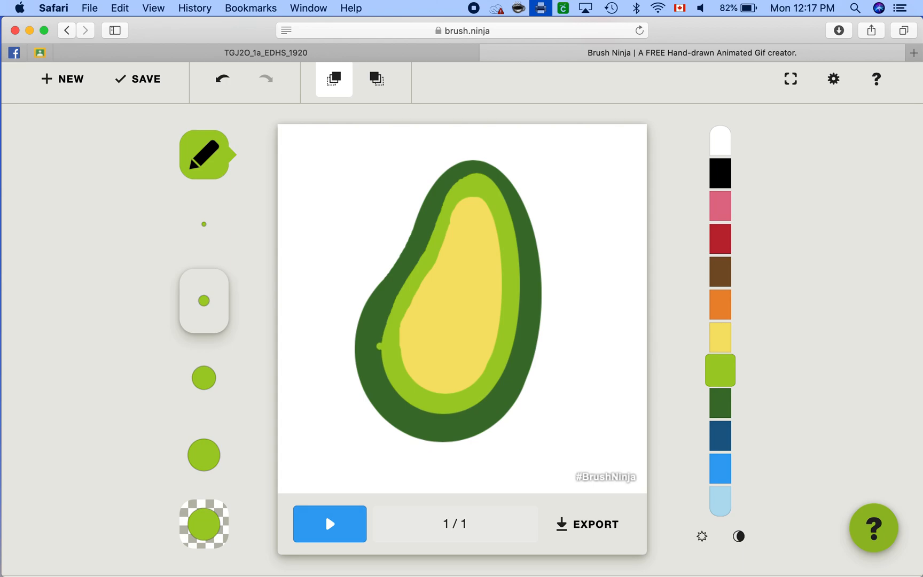
{"action": "key", "text": "super+shift+backslash"}
{"action": "left_click", "coordinate": [690, 183]}
{"action": "scroll", "coordinate": [688, 333], "scroll_direction": "down", "scroll_amount": 3}
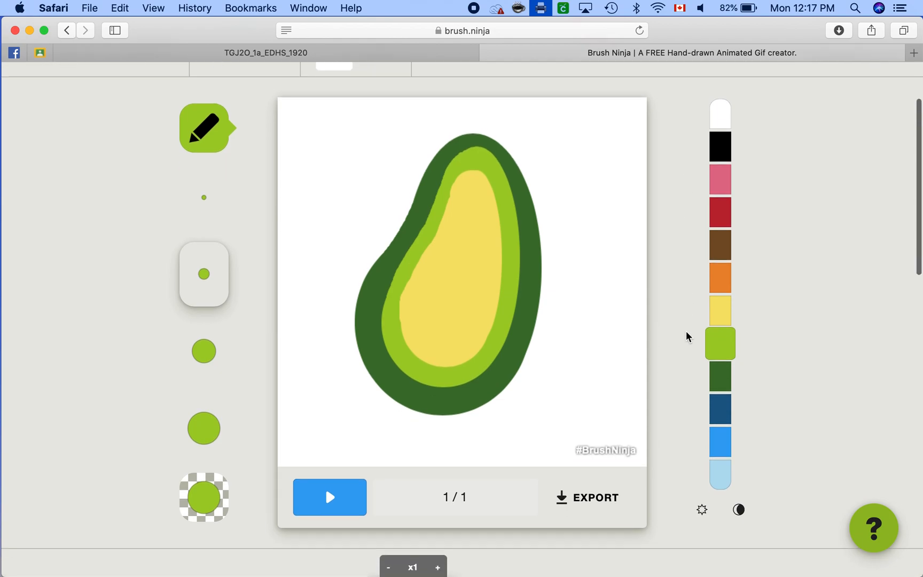
Step: Draw a filled brown circle as the pit in the lower part of the yellow centre using the circle shape
{"action": "scroll", "coordinate": [687, 336], "scroll_direction": "down", "scroll_amount": 5}
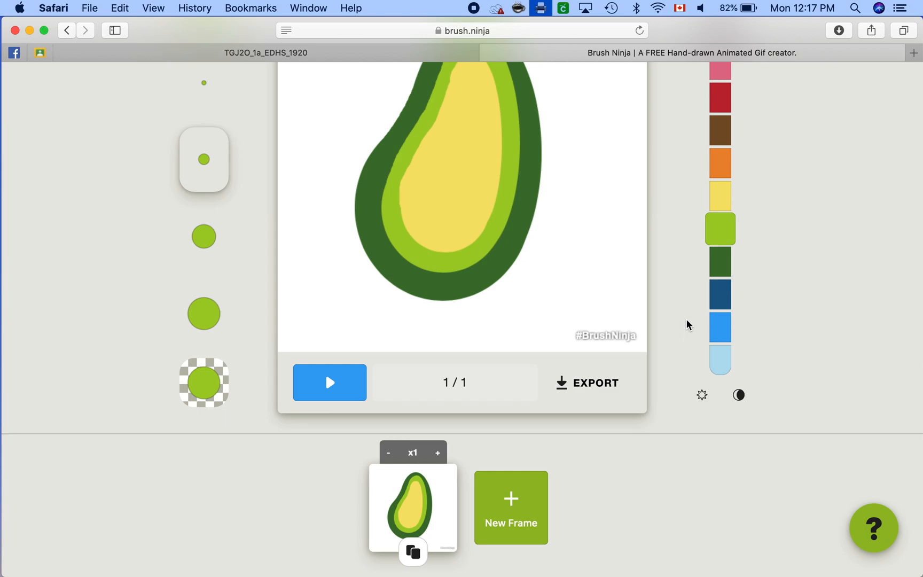
{"action": "scroll", "coordinate": [731, 179], "scroll_direction": "up", "scroll_amount": 4}
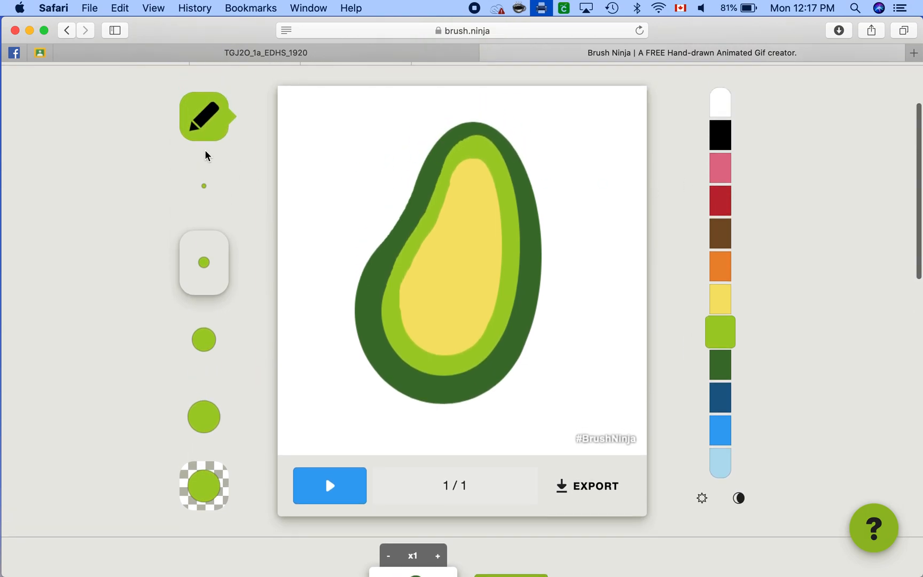
{"action": "mouse_move", "coordinate": [206, 130]}
{"action": "left_click", "coordinate": [255, 120]}
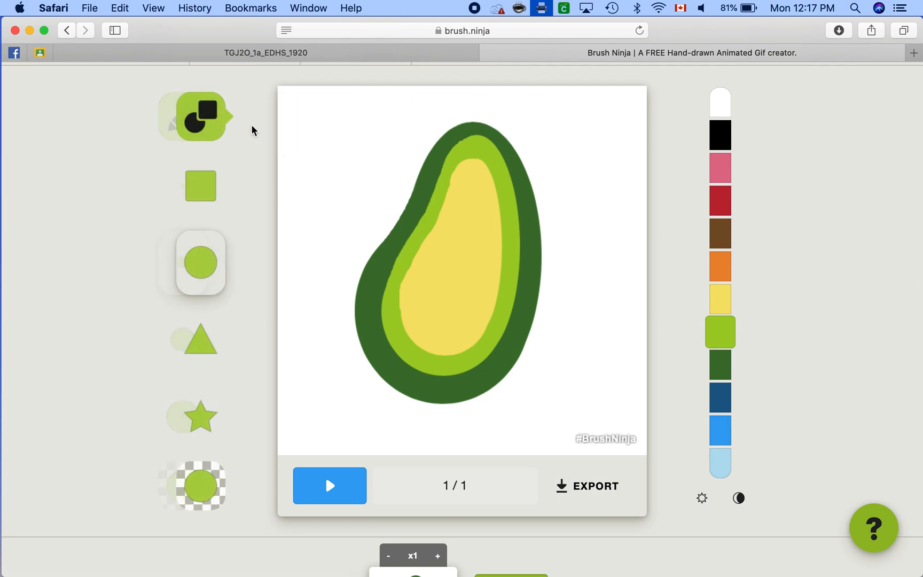
{"action": "left_click", "coordinate": [724, 236]}
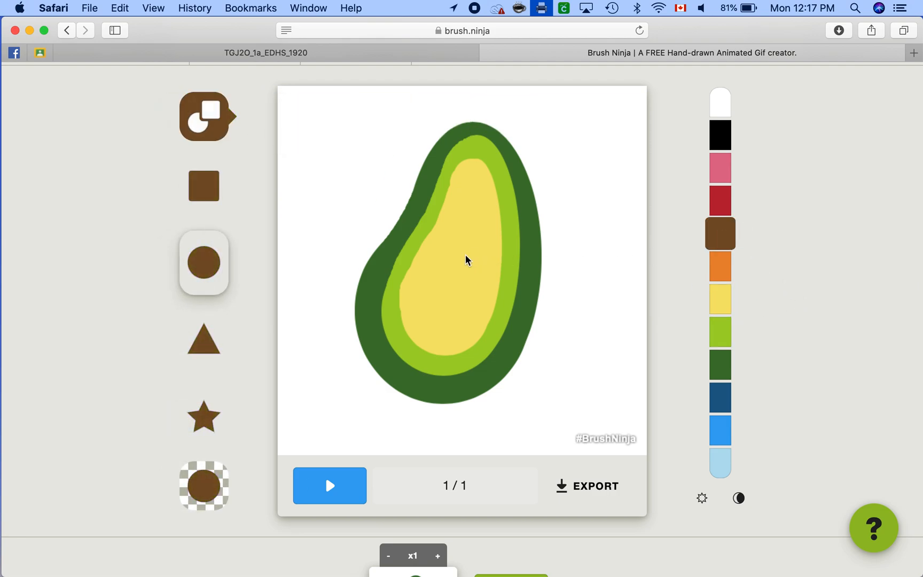
{"action": "left_click_drag", "start_coordinate": [422, 247], "coordinate": [484, 317]}
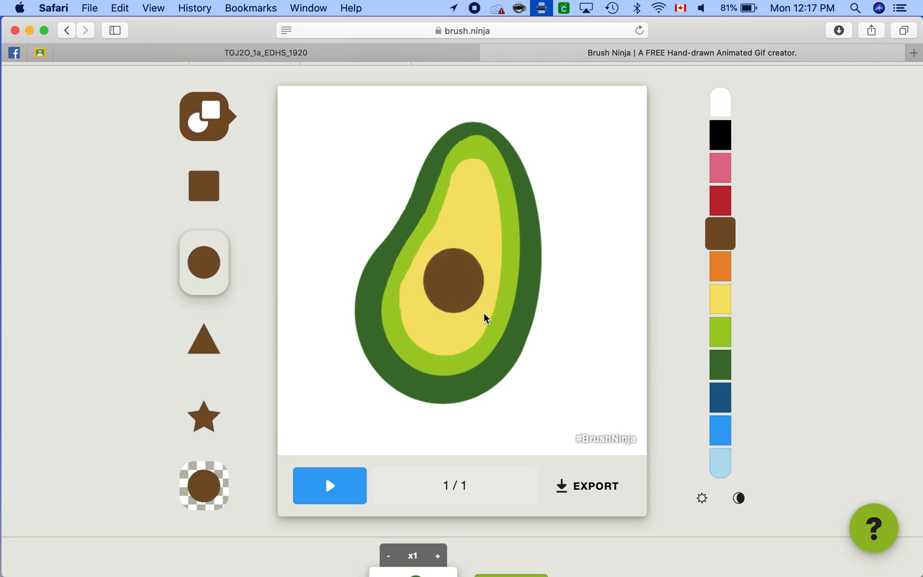
Step: Undo the pit circle and redraw it slightly larger across the lower yellow centre
{"action": "scroll", "coordinate": [469, 275], "scroll_direction": "up", "scroll_amount": 2}
{"action": "scroll", "coordinate": [469, 275], "scroll_direction": "up", "scroll_amount": 1}
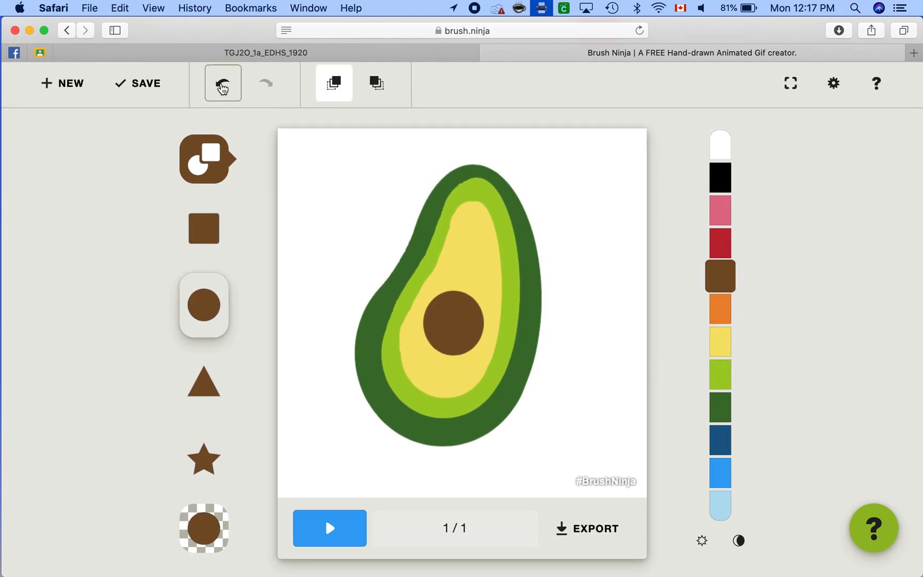
{"action": "left_click", "coordinate": [222, 83]}
{"action": "left_click_drag", "start_coordinate": [416, 294], "coordinate": [482, 366]}
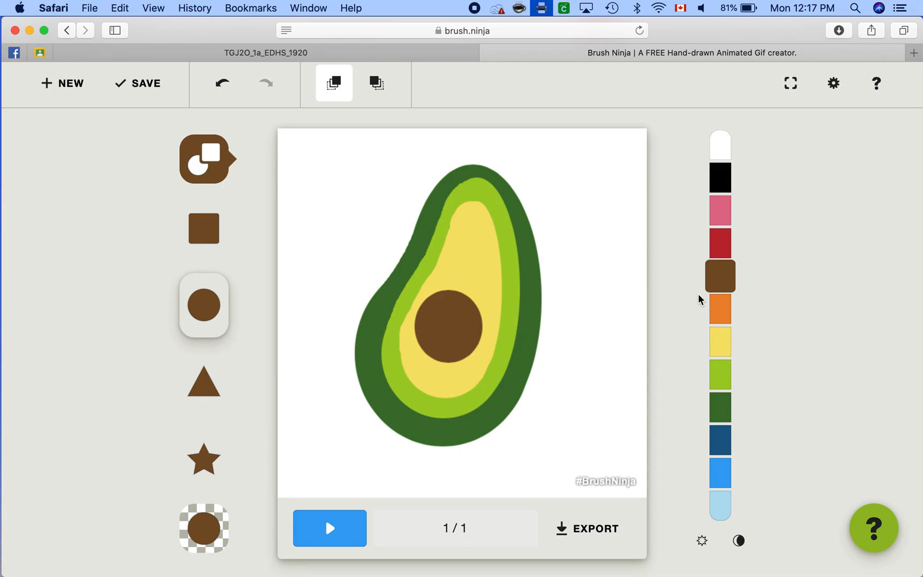
Step: Duplicate the first frame and turn off the ghost overlay of the previous frame
{"action": "scroll", "coordinate": [700, 299], "scroll_direction": "down", "scroll_amount": 5}
{"action": "scroll", "coordinate": [700, 298], "scroll_direction": "down", "scroll_amount": 3}
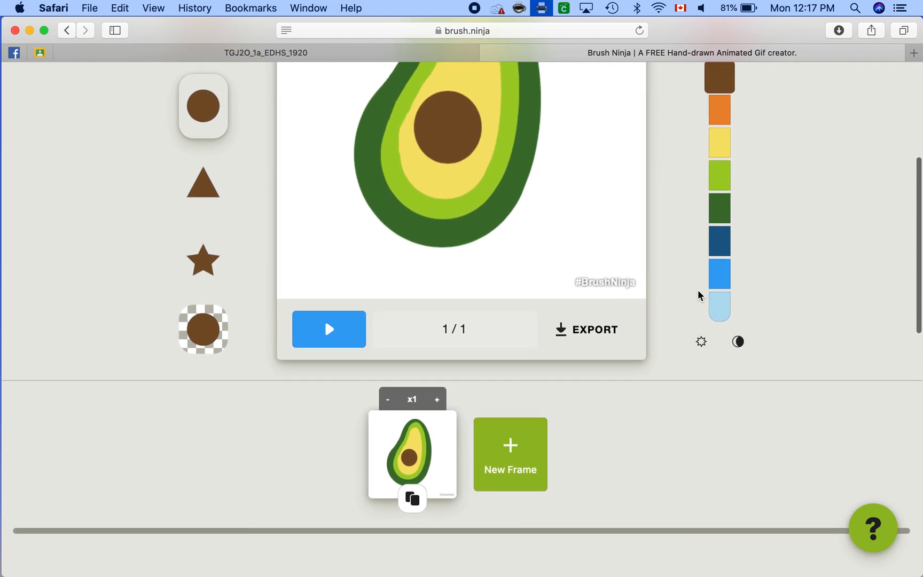
{"action": "left_click", "coordinate": [413, 488]}
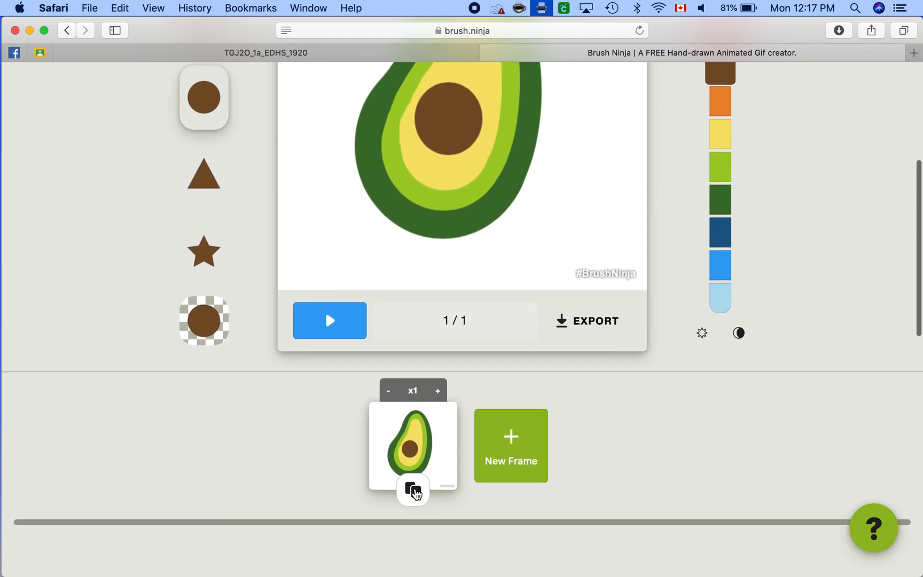
{"action": "scroll", "coordinate": [422, 433], "scroll_direction": "up", "scroll_amount": 10}
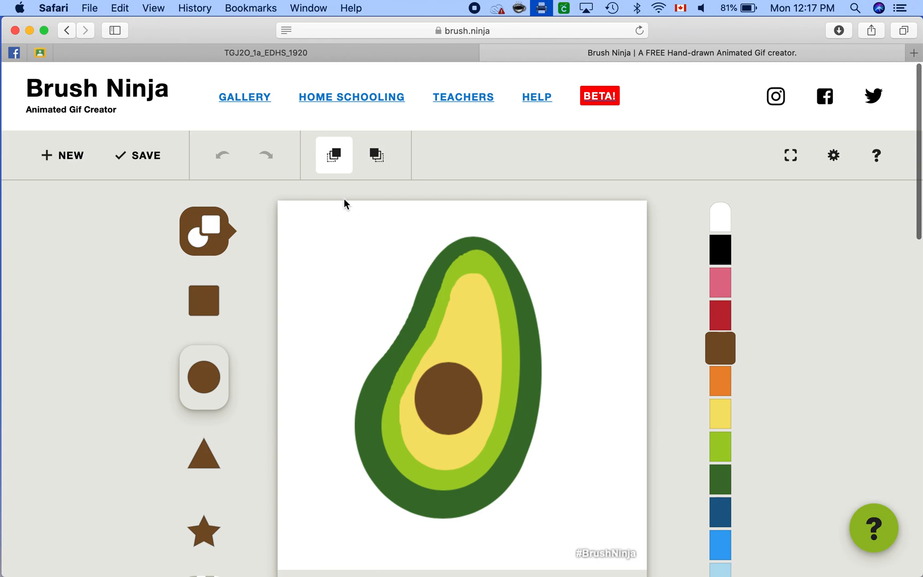
{"action": "left_click", "coordinate": [330, 157]}
{"action": "left_click", "coordinate": [332, 162]}
{"action": "left_click", "coordinate": [332, 162]}
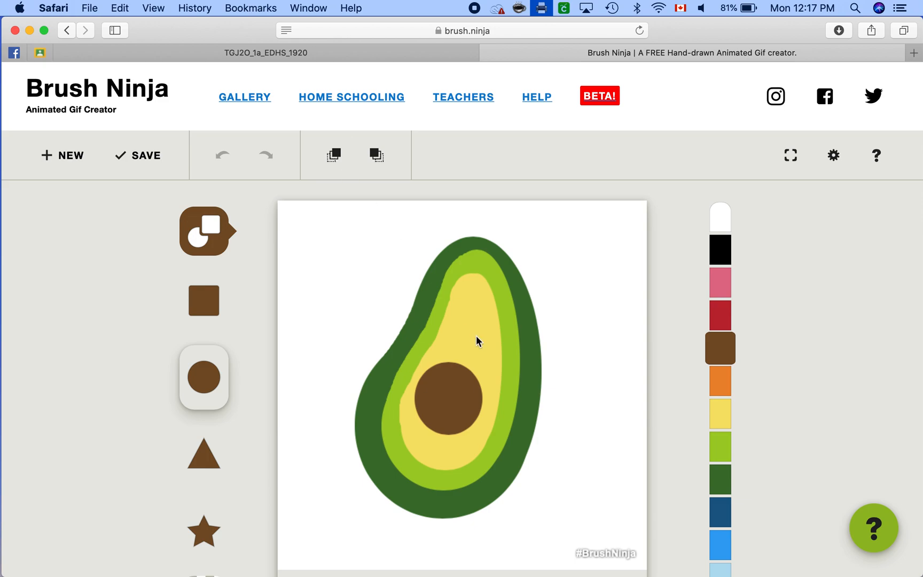
Step: Move the whole avocado in frame 2 very slightly right and down with the Move tool
{"action": "left_click", "coordinate": [214, 227]}
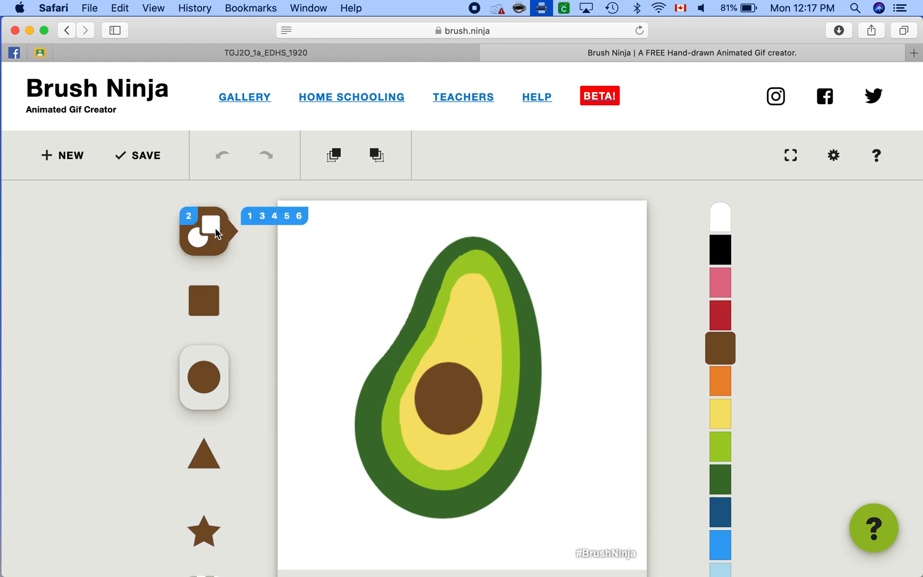
{"action": "left_click", "coordinate": [509, 233]}
{"action": "left_click", "coordinate": [209, 319]}
{"action": "scroll", "coordinate": [480, 377], "scroll_direction": "down", "scroll_amount": 3}
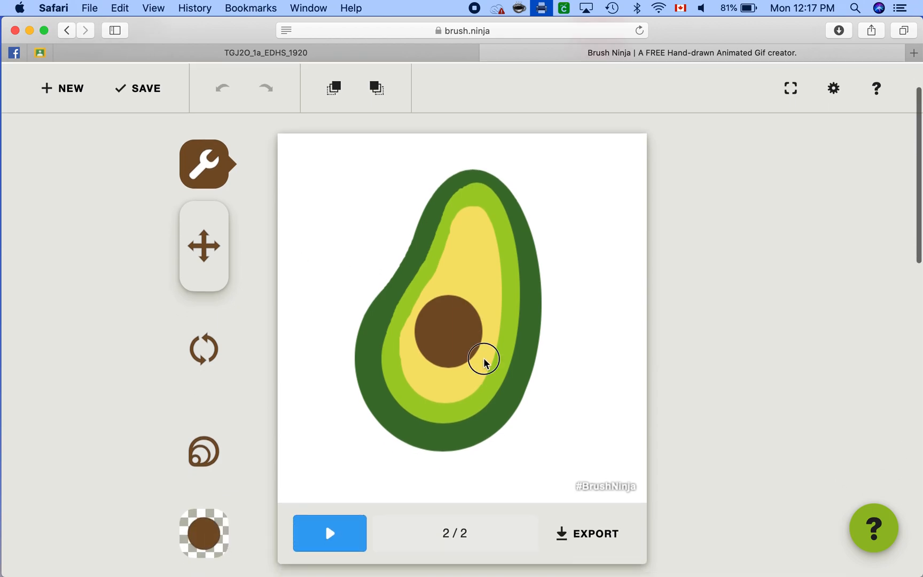
{"action": "mouse_move", "coordinate": [484, 360]}
{"action": "left_mouse_down"}
{"action": "mouse_move", "coordinate": [496, 376]}
{"action": "mouse_move", "coordinate": [482, 358]}
{"action": "left_mouse_up"}
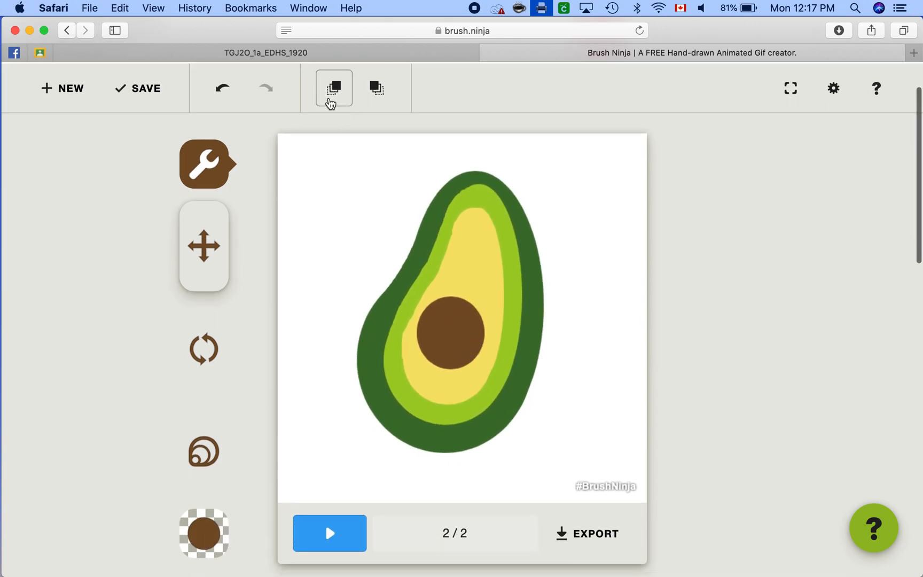
Step: Enable the ghost overlays of both the previous and next frames, checking them on frame 1
{"action": "left_click", "coordinate": [377, 89]}
{"action": "scroll", "coordinate": [377, 97], "scroll_direction": "down", "scroll_amount": 5}
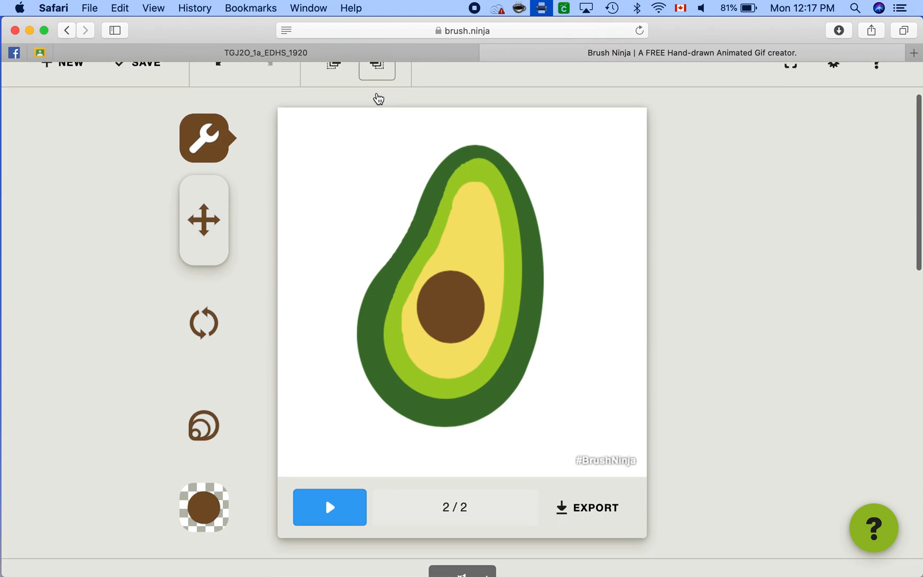
{"action": "left_click", "coordinate": [381, 488]}
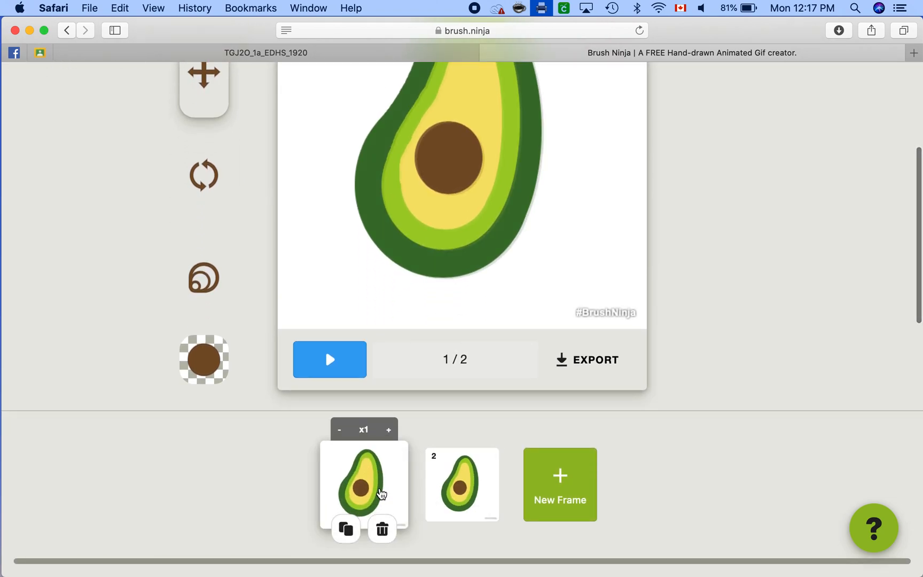
{"action": "scroll", "coordinate": [380, 492], "scroll_direction": "up", "scroll_amount": 5}
{"action": "scroll", "coordinate": [381, 491], "scroll_direction": "down", "scroll_amount": 5}
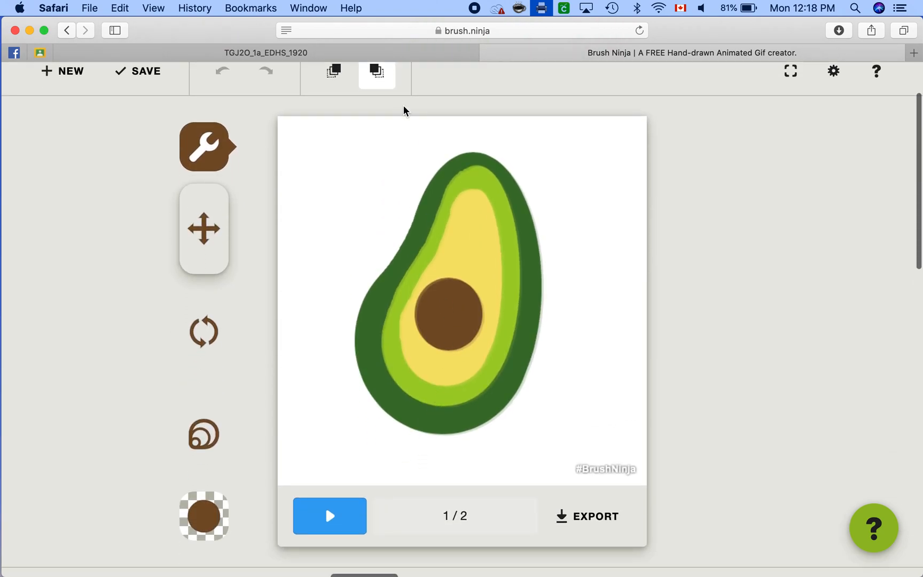
{"action": "left_click", "coordinate": [334, 72]}
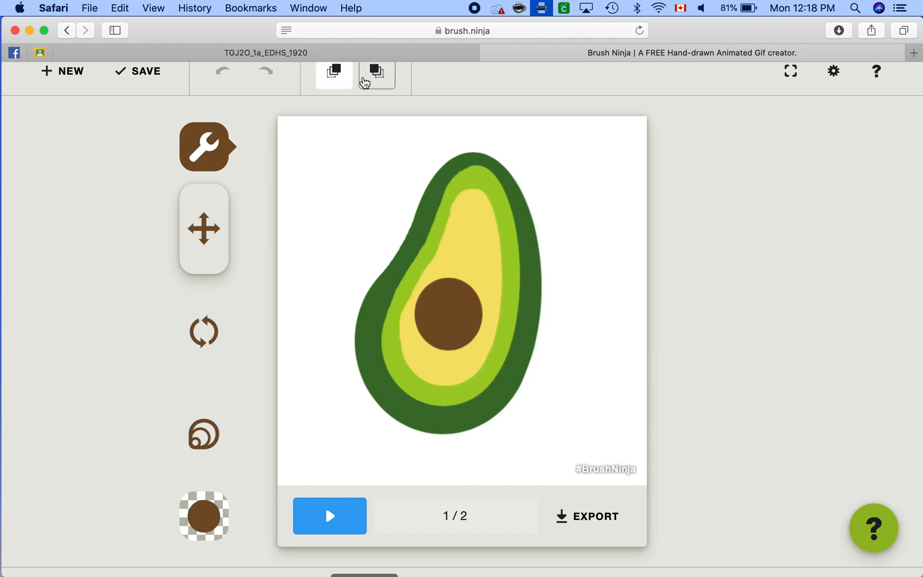
{"action": "left_click", "coordinate": [376, 72]}
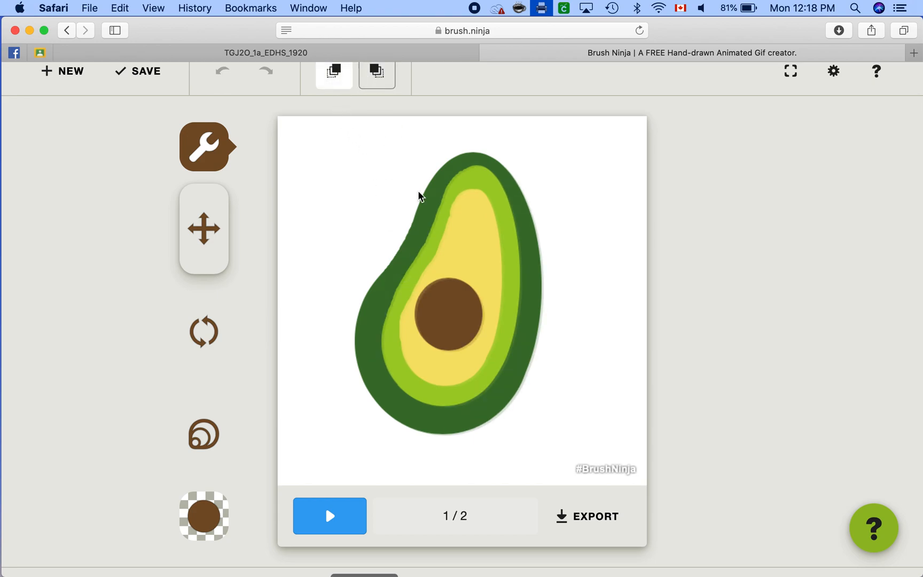
Step: Return to frame 2 and shift the avocado slightly further right and down relative to the frame 1 ghost
{"action": "scroll", "coordinate": [482, 370], "scroll_direction": "down", "scroll_amount": 5}
{"action": "left_click", "coordinate": [461, 516]}
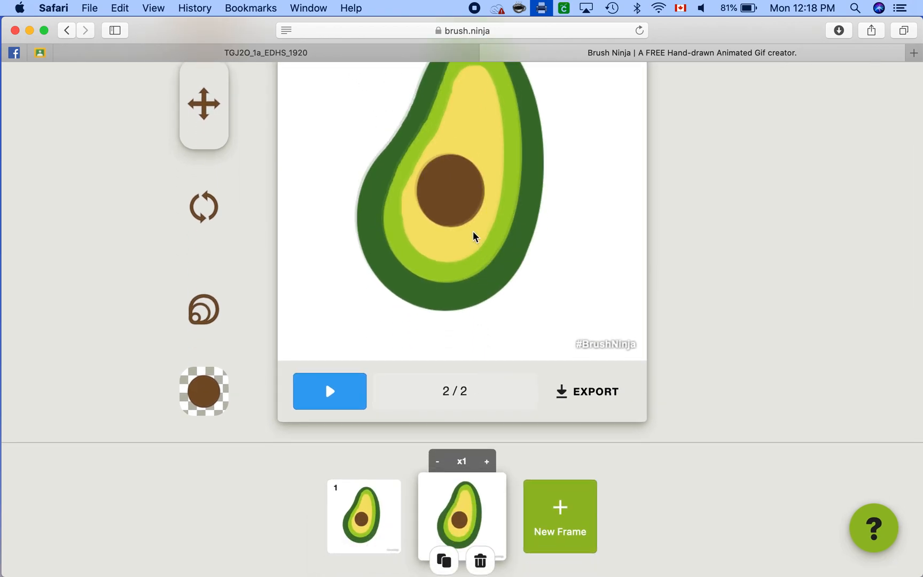
{"action": "scroll", "coordinate": [474, 237], "scroll_direction": "up", "scroll_amount": 3}
{"action": "mouse_move", "coordinate": [478, 212]}
{"action": "left_mouse_down"}
{"action": "mouse_move", "coordinate": [494, 240]}
{"action": "mouse_move", "coordinate": [479, 240]}
{"action": "mouse_move", "coordinate": [495, 239]}
{"action": "mouse_move", "coordinate": [496, 250]}
{"action": "mouse_move", "coordinate": [482, 215]}
{"action": "left_mouse_up"}
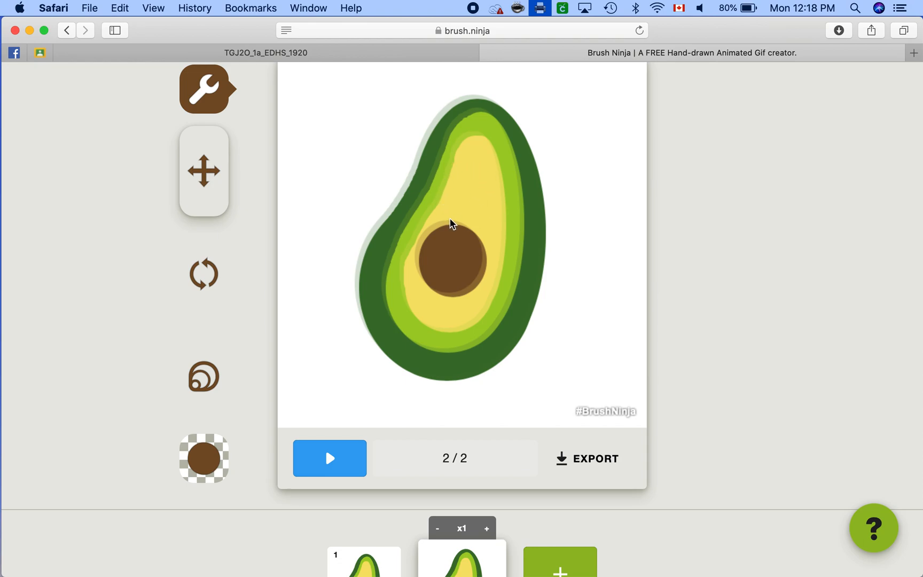
Step: Duplicate frame 2 and rotate the avocado in frame 3 slightly clockwise
{"action": "scroll", "coordinate": [474, 275], "scroll_direction": "down", "scroll_amount": 1}
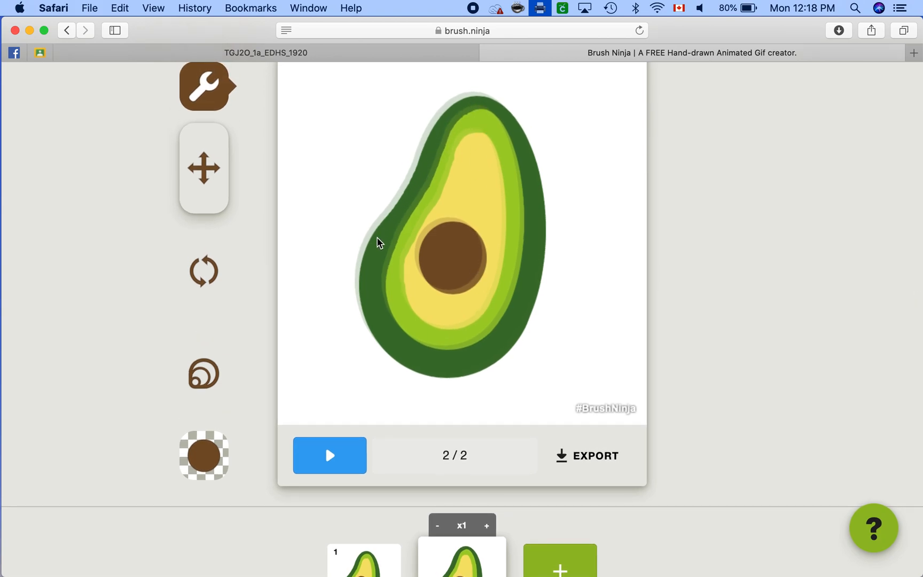
{"action": "scroll", "coordinate": [484, 295], "scroll_direction": "down", "scroll_amount": 3}
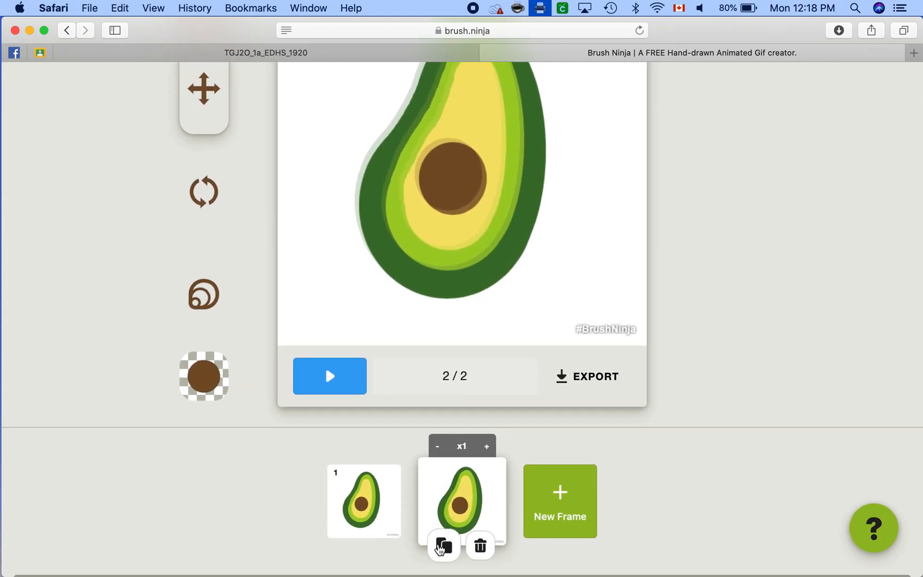
{"action": "left_click", "coordinate": [443, 556]}
{"action": "scroll", "coordinate": [450, 279], "scroll_direction": "up", "scroll_amount": 5}
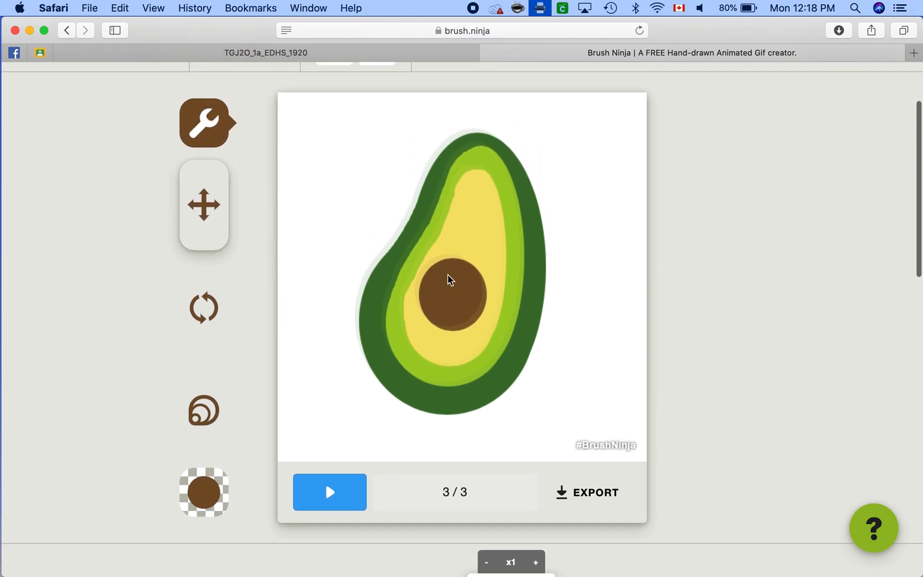
{"action": "left_click_drag", "start_coordinate": [494, 165], "coordinate": [502, 179]}
Step: Duplicate frame 3 and rotate the avocado in frame 4 a little further clockwise
{"action": "scroll", "coordinate": [535, 367], "scroll_direction": "down", "scroll_amount": 3}
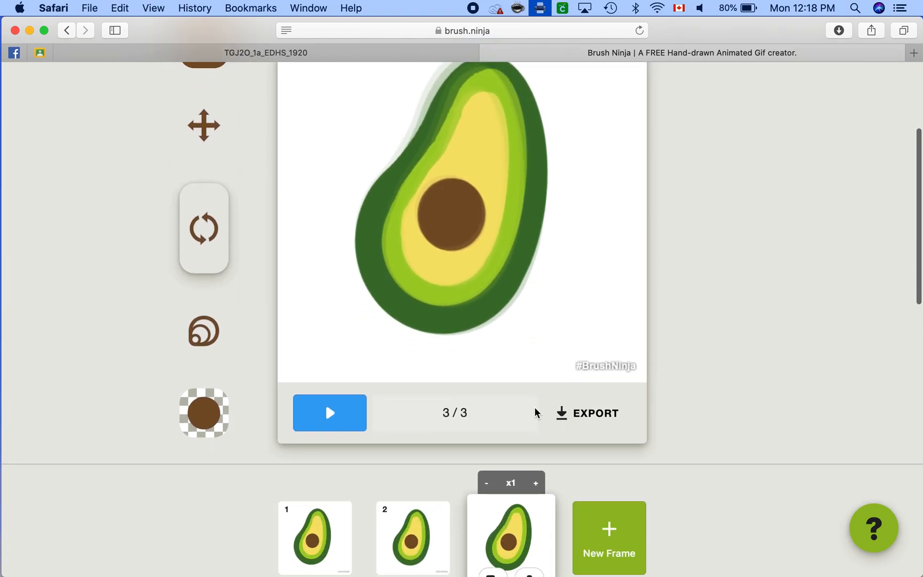
{"action": "mouse_move", "coordinate": [510, 561]}
{"action": "scroll", "coordinate": [541, 529], "scroll_direction": "down", "scroll_amount": 2}
{"action": "mouse_move", "coordinate": [541, 531]}
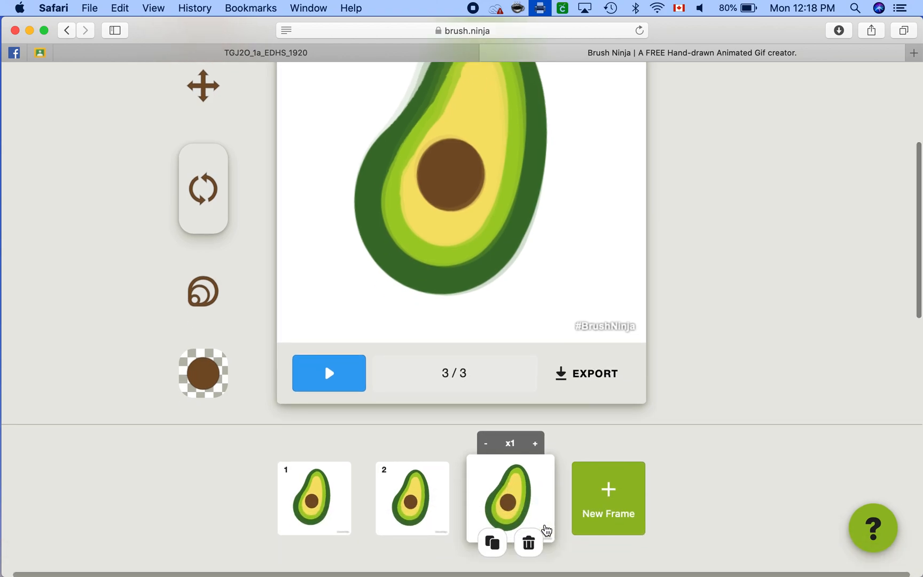
{"action": "left_click", "coordinate": [494, 542]}
{"action": "scroll", "coordinate": [520, 187], "scroll_direction": "up", "scroll_amount": 3}
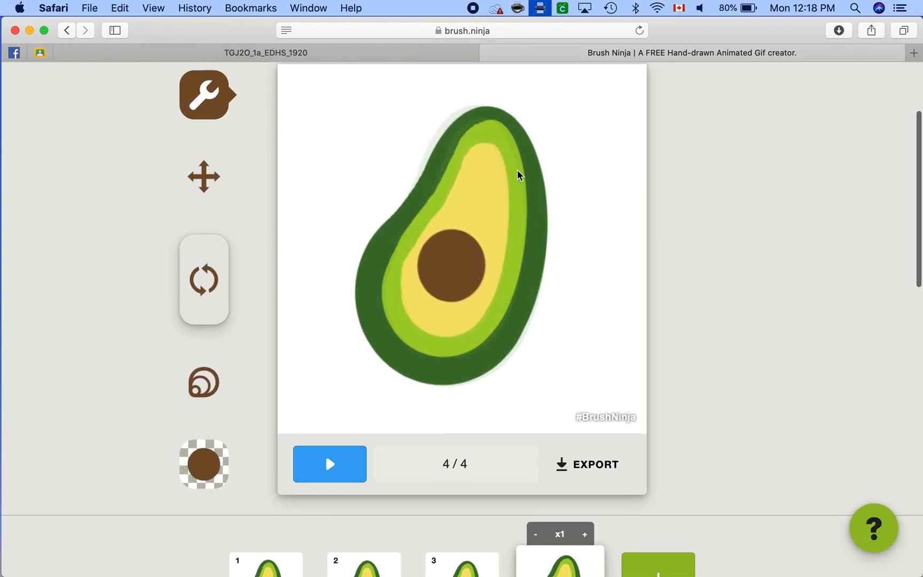
{"action": "left_click_drag", "start_coordinate": [496, 140], "coordinate": [507, 139]}
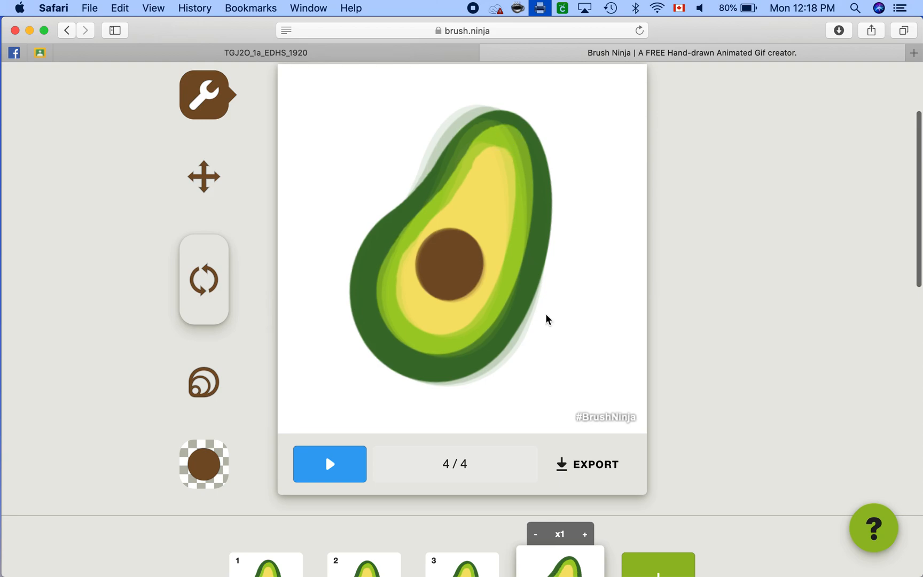
Step: Duplicate frame 4 and rotate the avocado in frame 5 another small amount clockwise
{"action": "scroll", "coordinate": [546, 319], "scroll_direction": "down", "scroll_amount": 5}
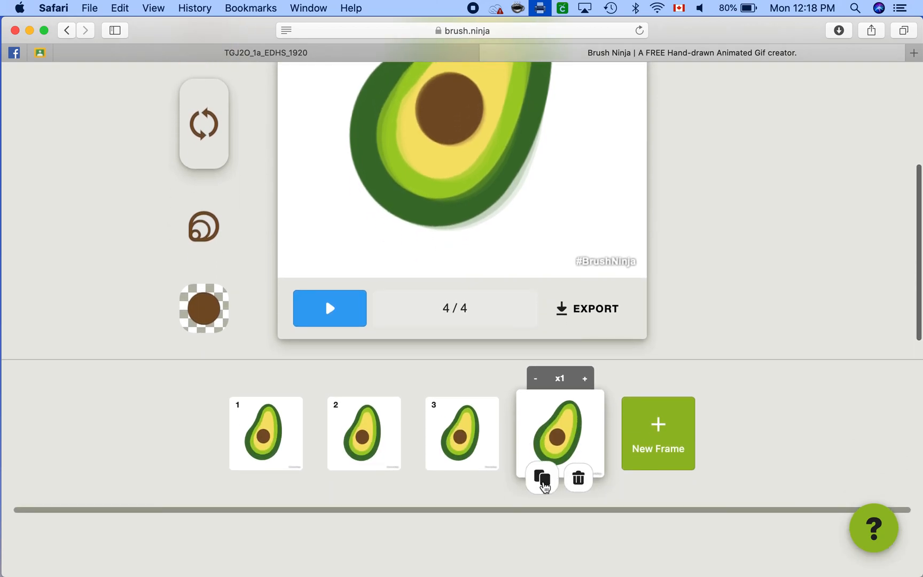
{"action": "left_click", "coordinate": [542, 484]}
{"action": "scroll", "coordinate": [525, 298], "scroll_direction": "up", "scroll_amount": 5}
{"action": "left_click_drag", "start_coordinate": [516, 188], "coordinate": [531, 190]}
Step: Duplicate frame 5 and continue the clockwise rotation of the avocado in frame 6
{"action": "scroll", "coordinate": [532, 191], "scroll_direction": "down", "scroll_amount": 3}
{"action": "scroll", "coordinate": [532, 191], "scroll_direction": "down", "scroll_amount": 2}
{"action": "left_click", "coordinate": [596, 488]}
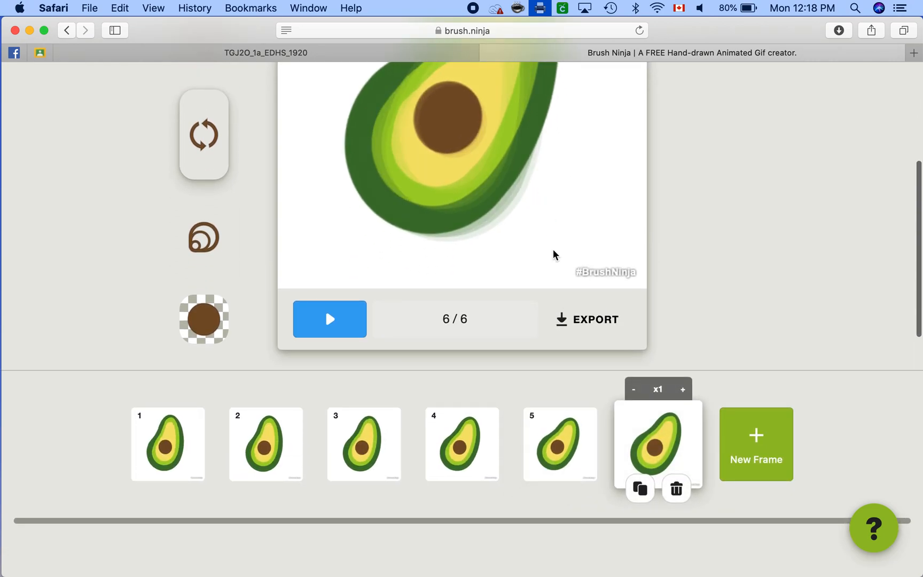
{"action": "scroll", "coordinate": [553, 254], "scroll_direction": "up", "scroll_amount": 4}
{"action": "left_click_drag", "start_coordinate": [552, 253], "coordinate": [552, 181]}
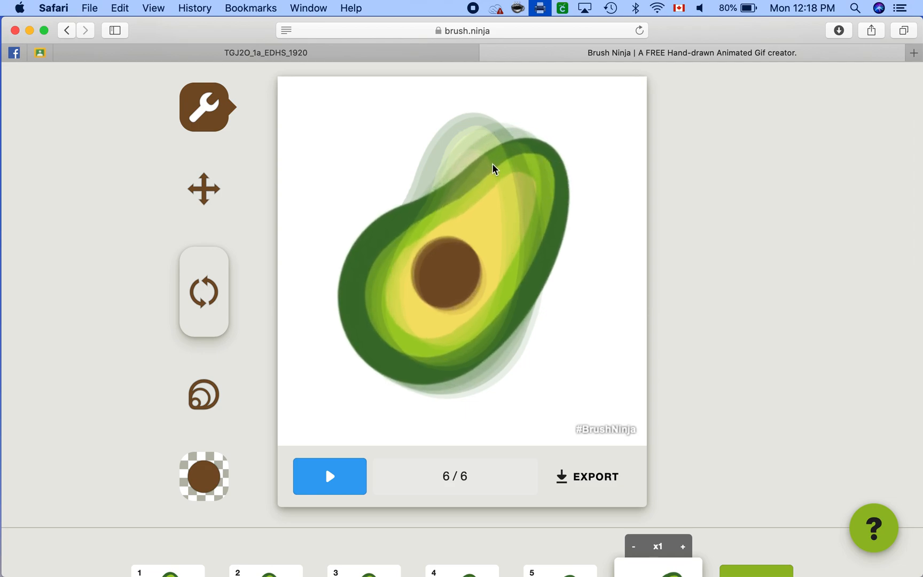
Step: Duplicate frame 6 and tilt the avocado in frame 7 further clockwise
{"action": "scroll", "coordinate": [560, 212], "scroll_direction": "down", "scroll_amount": 5}
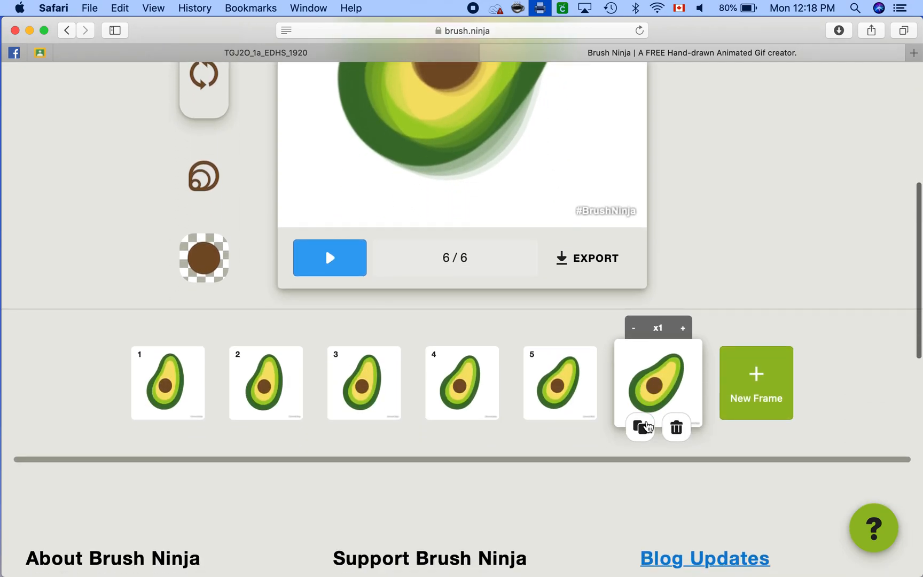
{"action": "left_click", "coordinate": [644, 426]}
{"action": "scroll", "coordinate": [579, 214], "scroll_direction": "up", "scroll_amount": 5}
{"action": "left_click_drag", "start_coordinate": [548, 241], "coordinate": [557, 264]}
Step: Add frames 8 and 9 by duplicating the last frame, rotating the avocado further clockwise in each
{"action": "scroll", "coordinate": [556, 262], "scroll_direction": "down", "scroll_amount": 5}
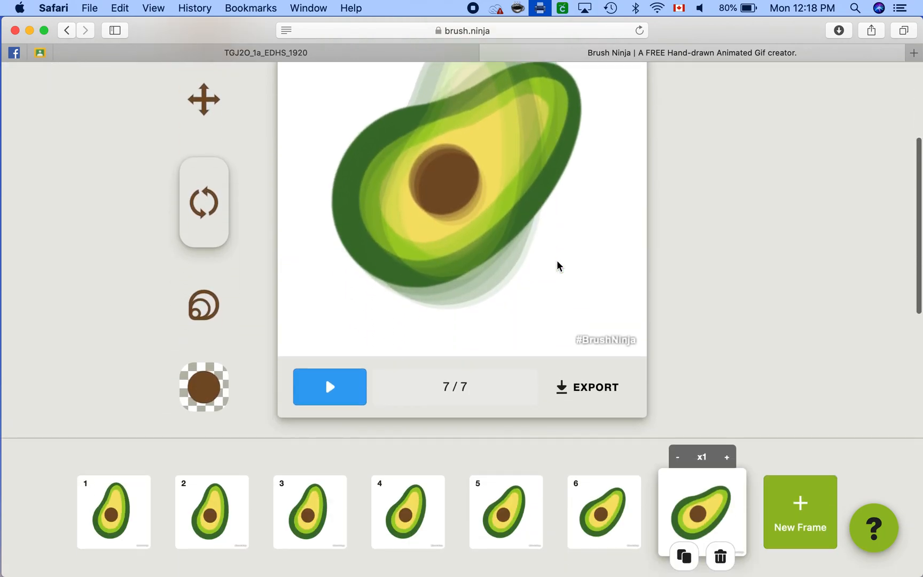
{"action": "left_click", "coordinate": [686, 558]}
{"action": "left_click_drag", "start_coordinate": [555, 113], "coordinate": [591, 165]}
{"action": "left_click", "coordinate": [684, 556]}
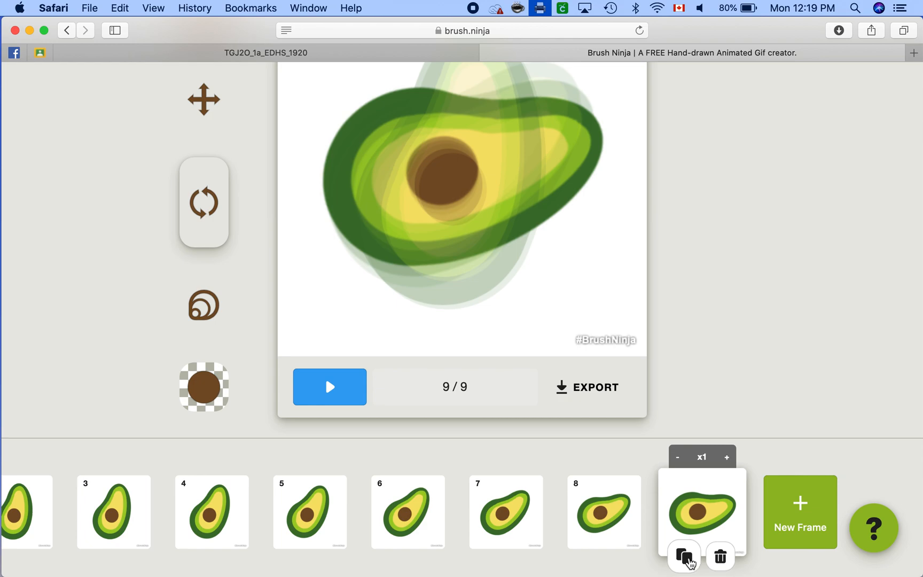
Step: Add frames 10 and 11 as copies of the preceding frame, tilting the avocado slightly more clockwise each time
{"action": "left_click", "coordinate": [686, 558]}
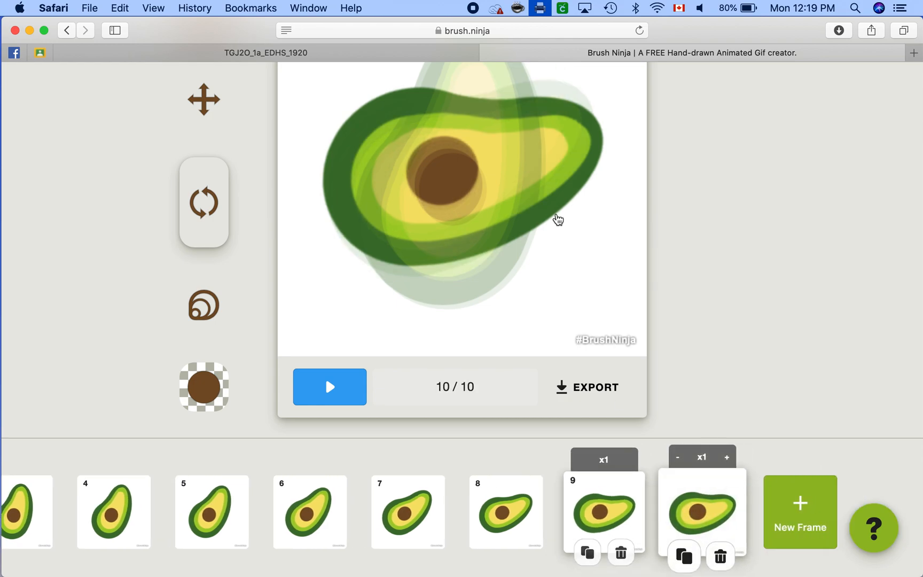
{"action": "left_click_drag", "start_coordinate": [575, 160], "coordinate": [581, 188]}
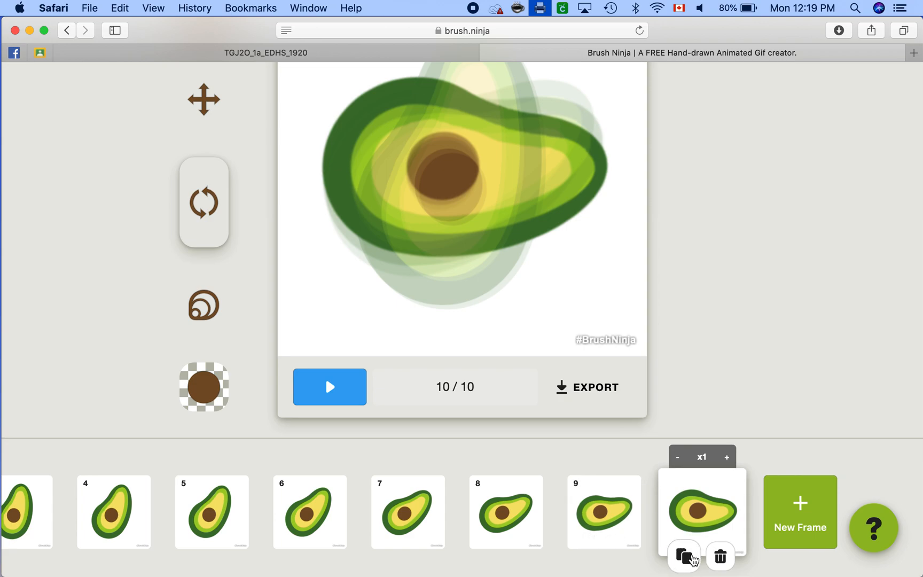
{"action": "left_click", "coordinate": [691, 557]}
{"action": "left_click_drag", "start_coordinate": [552, 173], "coordinate": [570, 199]}
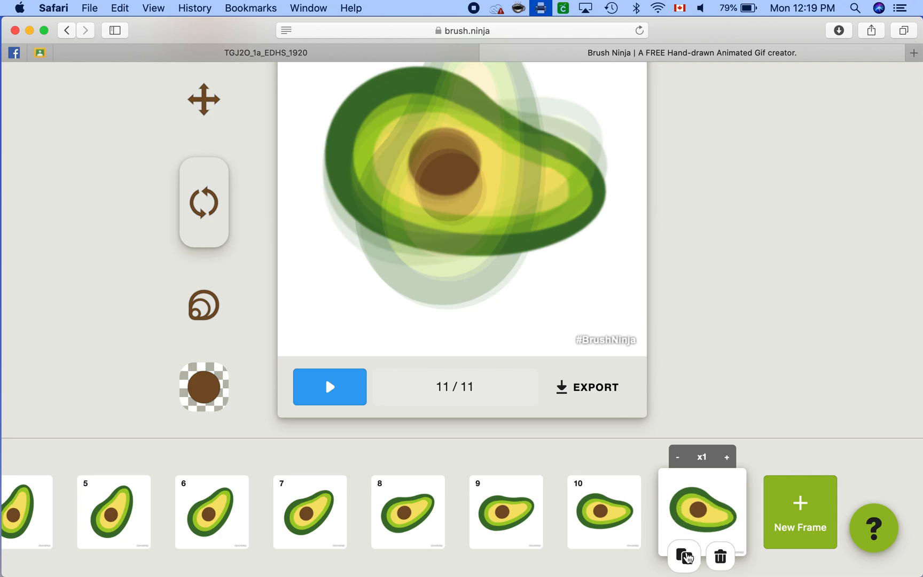
Step: Add frames 12 to 14 by duplicating the last frame, rotating the avocado counterclockwise in each until it stands upright
{"action": "left_click", "coordinate": [684, 555]}
{"action": "left_click_drag", "start_coordinate": [592, 197], "coordinate": [517, 74]}
{"action": "left_click", "coordinate": [684, 556]}
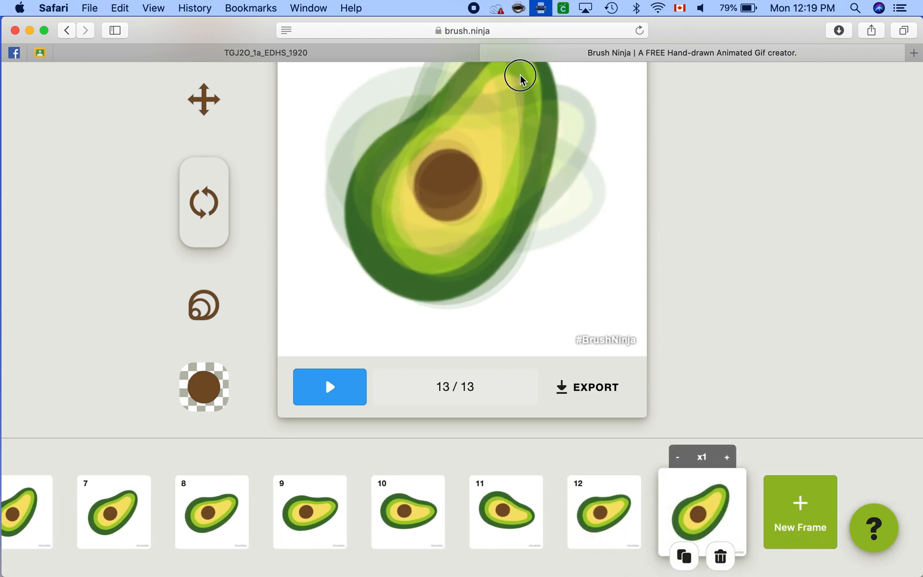
{"action": "left_click", "coordinate": [683, 554]}
{"action": "scroll", "coordinate": [594, 334], "scroll_direction": "up", "scroll_amount": 3}
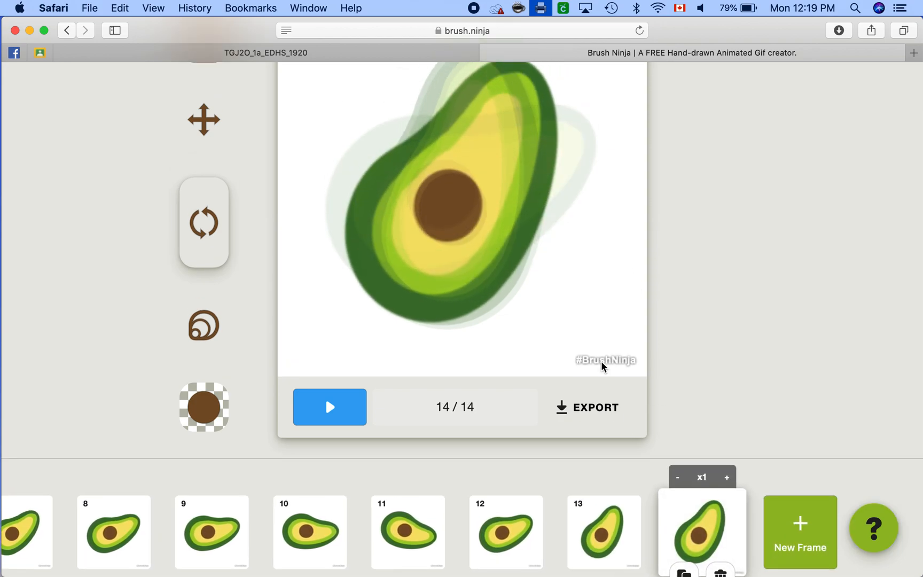
{"action": "left_click_drag", "start_coordinate": [552, 191], "coordinate": [497, 157]}
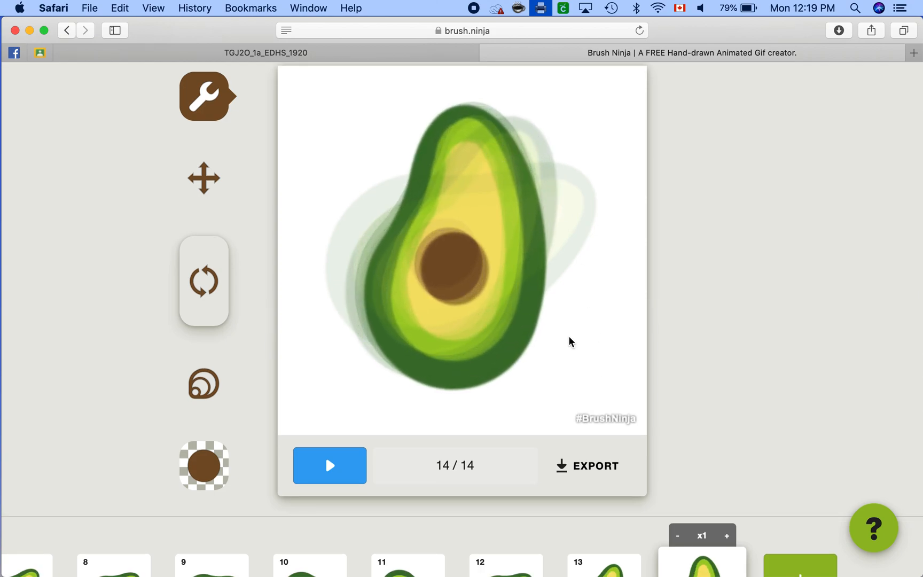
Step: Duplicate frame 14 and move the upright avocado in frame 15 slightly upward
{"action": "scroll", "coordinate": [568, 342], "scroll_direction": "down", "scroll_amount": 3}
{"action": "left_click", "coordinate": [683, 557]}
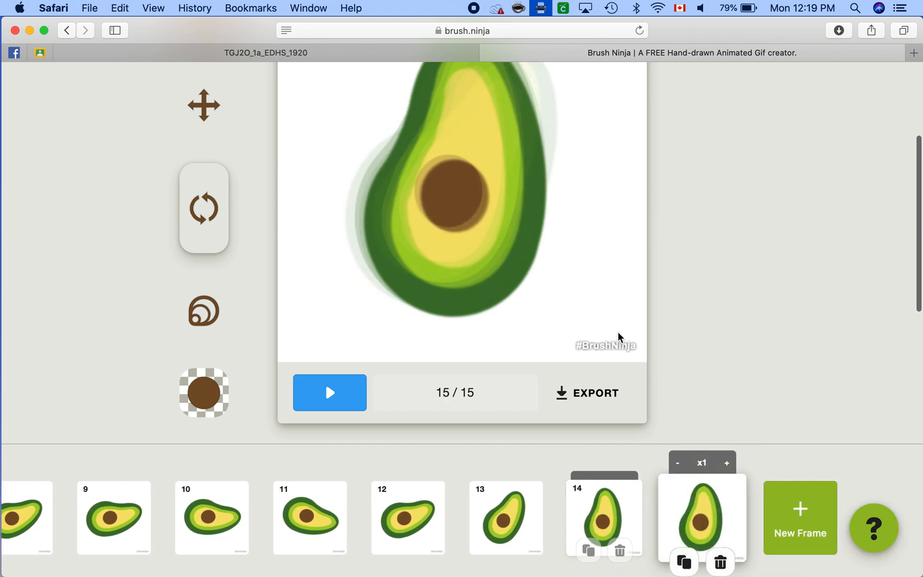
{"action": "scroll", "coordinate": [618, 336], "scroll_direction": "up", "scroll_amount": 3}
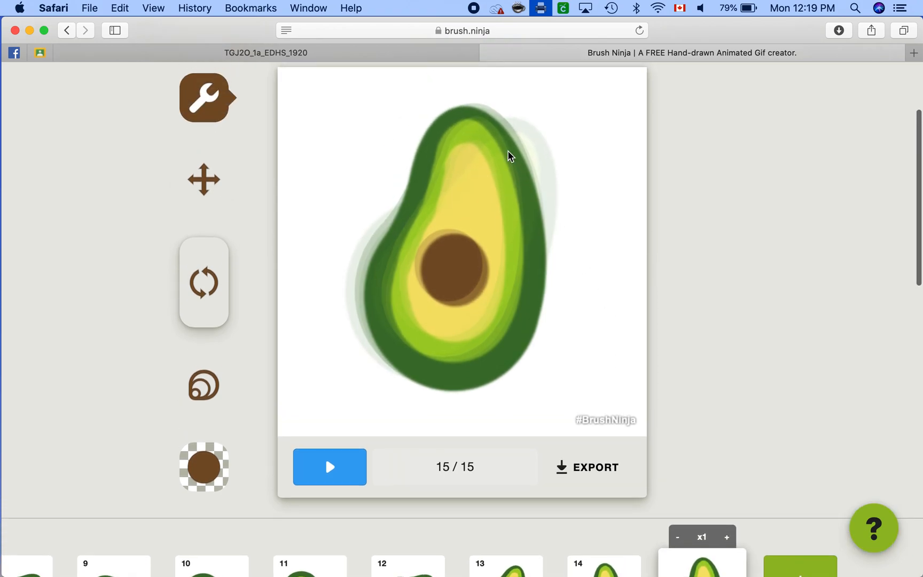
{"action": "left_click_drag", "start_coordinate": [493, 143], "coordinate": [489, 141]}
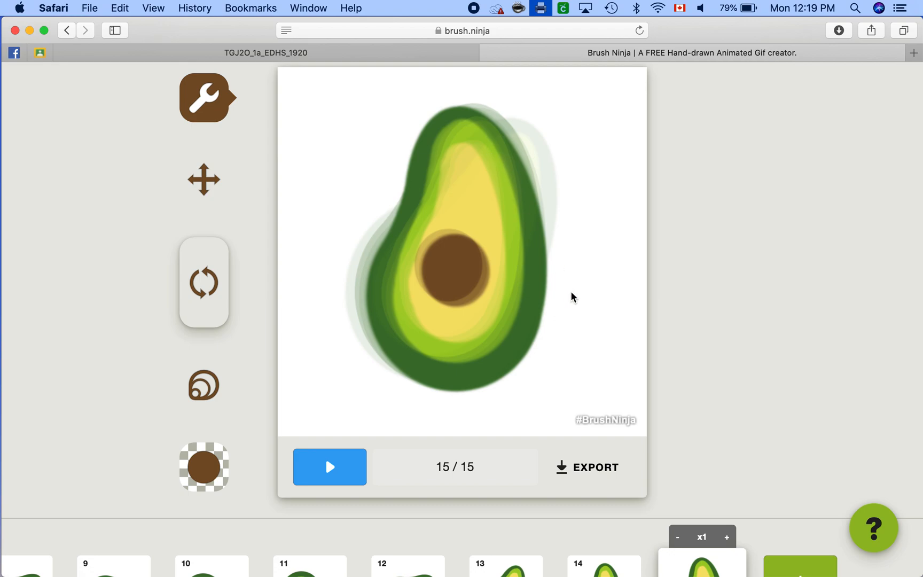
{"action": "left_click_drag", "start_coordinate": [506, 201], "coordinate": [523, 183]}
{"action": "left_click", "coordinate": [218, 183]}
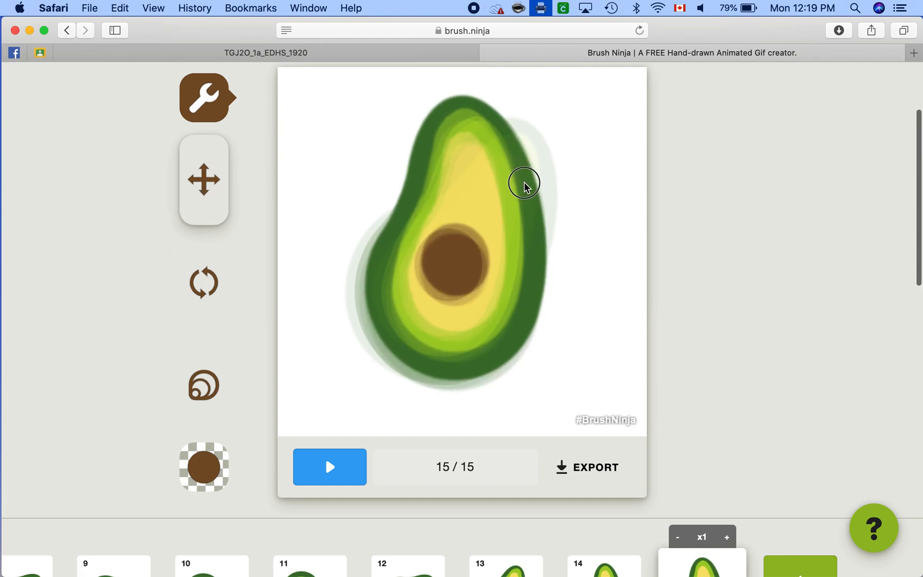
Step: Duplicate frame 15 and move the avocado in frame 16 a little higher
{"action": "scroll", "coordinate": [566, 334], "scroll_direction": "down", "scroll_amount": 3}
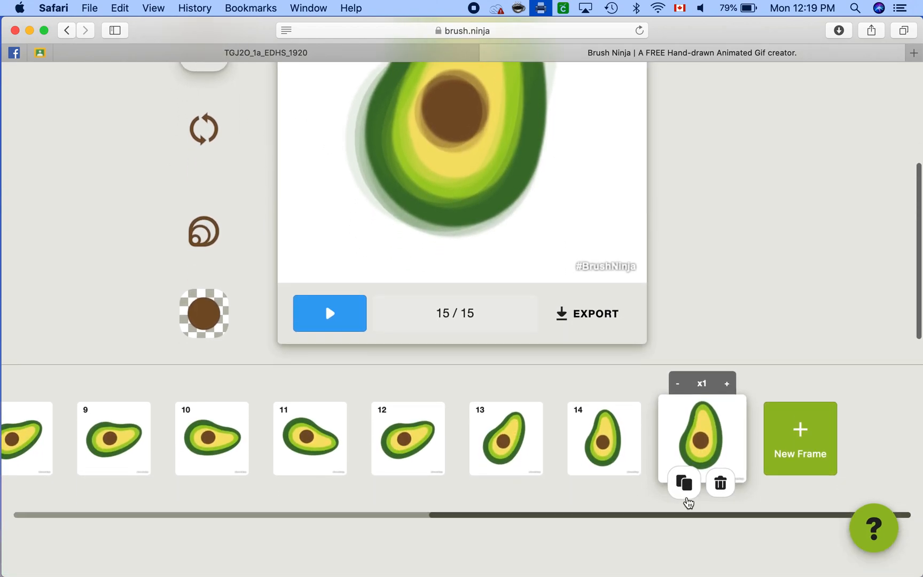
{"action": "left_click", "coordinate": [683, 483]}
{"action": "scroll", "coordinate": [566, 272], "scroll_direction": "up", "scroll_amount": 2}
{"action": "scroll", "coordinate": [567, 233], "scroll_direction": "up", "scroll_amount": 1}
{"action": "left_click_drag", "start_coordinate": [513, 188], "coordinate": [512, 177]}
{"action": "scroll", "coordinate": [586, 320], "scroll_direction": "down", "scroll_amount": 1}
{"action": "scroll", "coordinate": [586, 321], "scroll_direction": "down", "scroll_amount": 2}
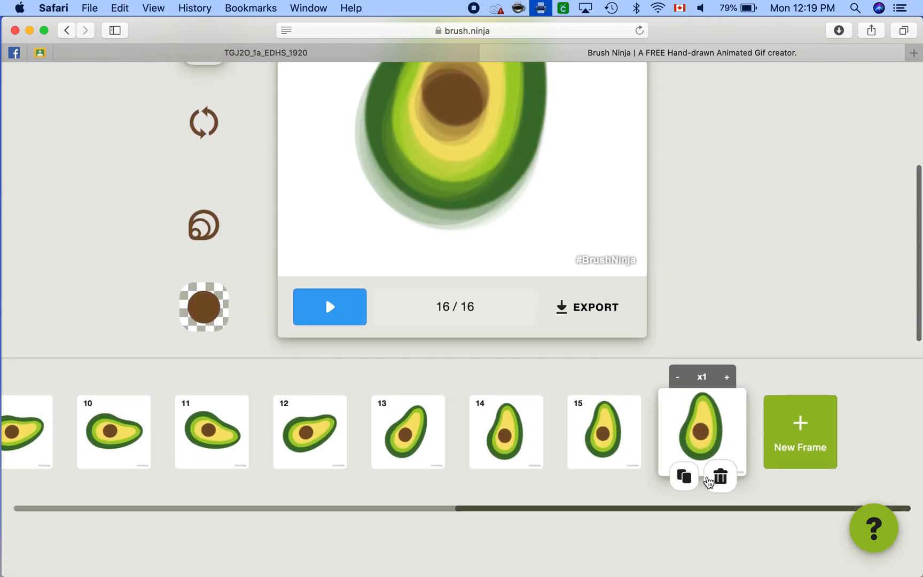
Step: Duplicate frame 16 and raise the avocado in frame 17 by another small amount
{"action": "left_click", "coordinate": [683, 477]}
{"action": "scroll", "coordinate": [593, 236], "scroll_direction": "up", "scroll_amount": 2}
{"action": "scroll", "coordinate": [593, 230], "scroll_direction": "up", "scroll_amount": 2}
{"action": "left_click_drag", "start_coordinate": [528, 237], "coordinate": [528, 225]}
{"action": "scroll", "coordinate": [623, 352], "scroll_direction": "down", "scroll_amount": 1}
{"action": "scroll", "coordinate": [622, 352], "scroll_direction": "down", "scroll_amount": 2}
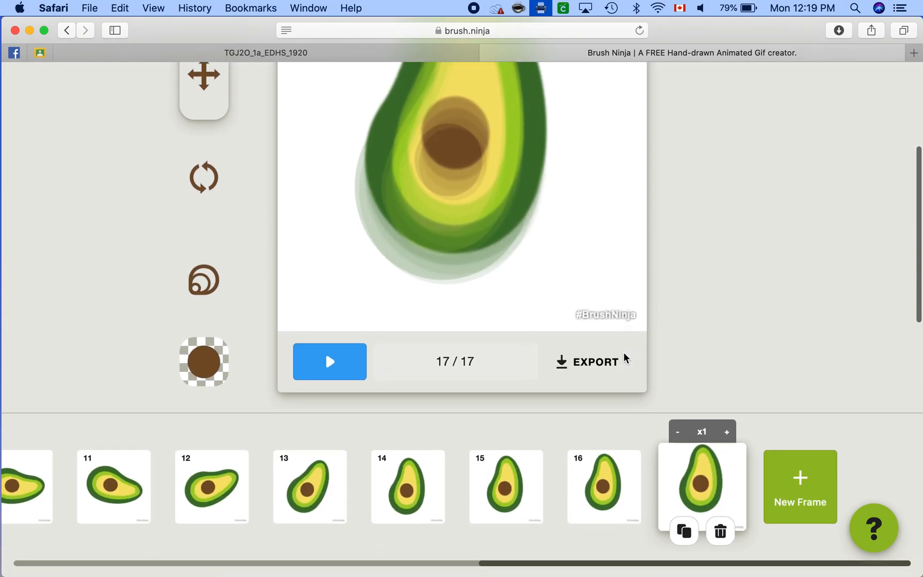
Step: Add frames 18 and 19 by duplicating the last frame, moving the avocado slightly downward in each
{"action": "left_click", "coordinate": [683, 531]}
{"action": "left_click_drag", "start_coordinate": [528, 168], "coordinate": [526, 183]}
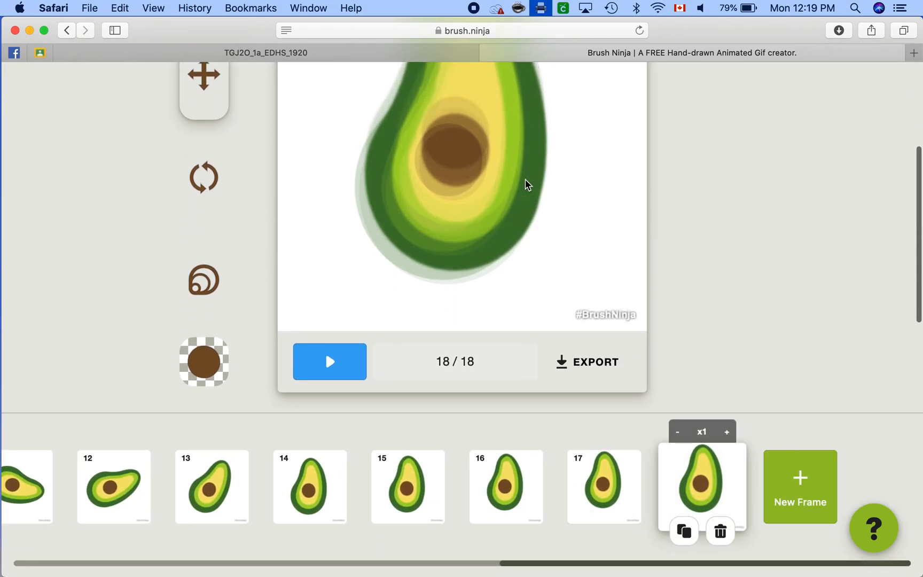
{"action": "left_click", "coordinate": [685, 531]}
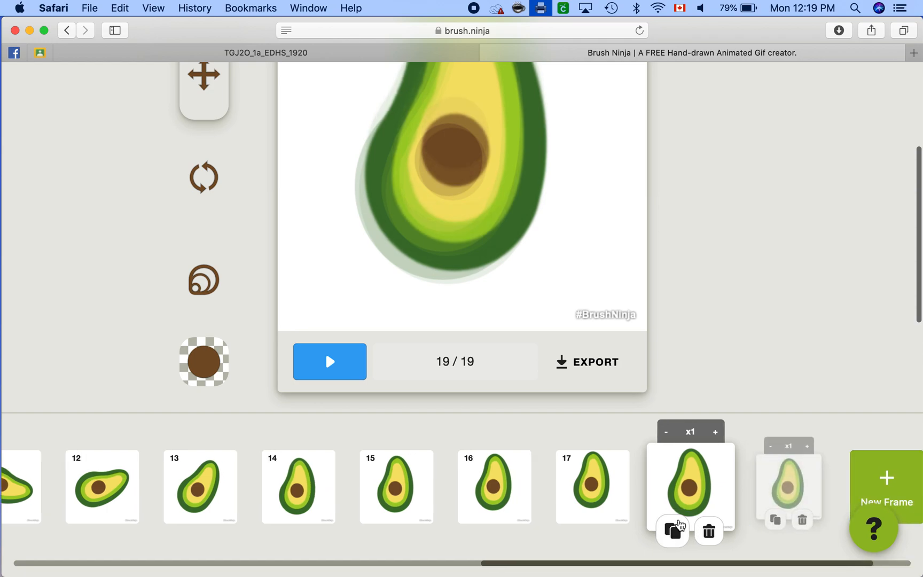
{"action": "left_click_drag", "start_coordinate": [482, 179], "coordinate": [483, 187]}
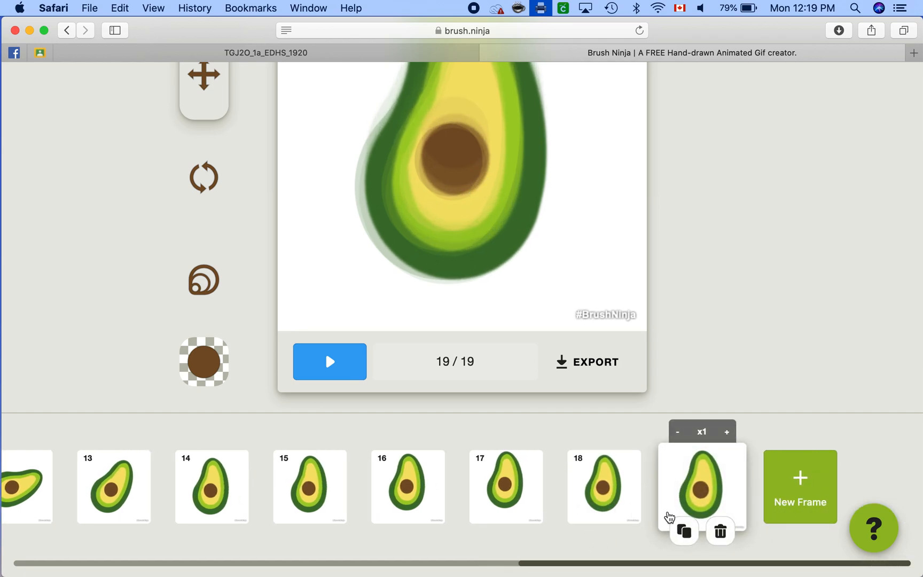
Step: Duplicate frame 19, shift the avocado in frame 20 slightly left and down, and duplicate that frame as frame 21
{"action": "left_click", "coordinate": [682, 531]}
{"action": "left_click_drag", "start_coordinate": [492, 235], "coordinate": [483, 245]}
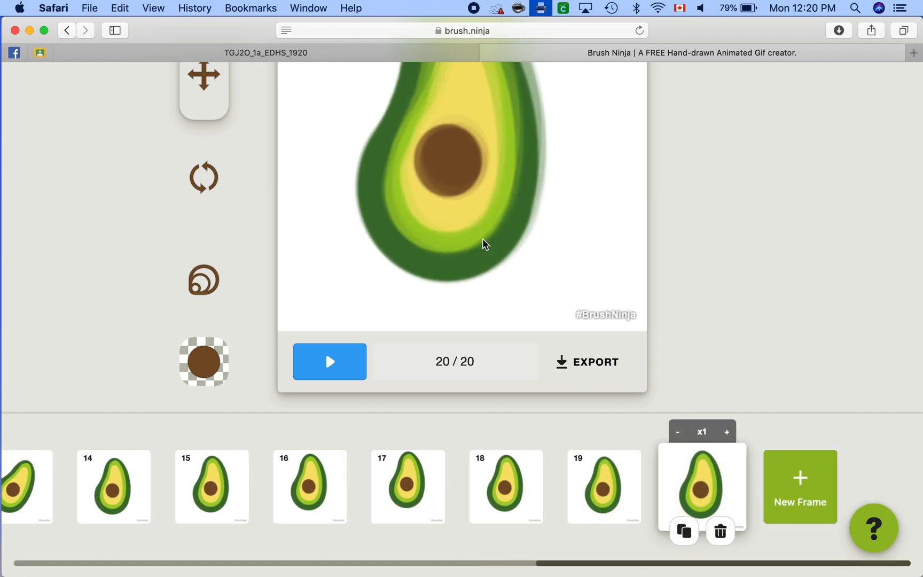
{"action": "left_click", "coordinate": [684, 530]}
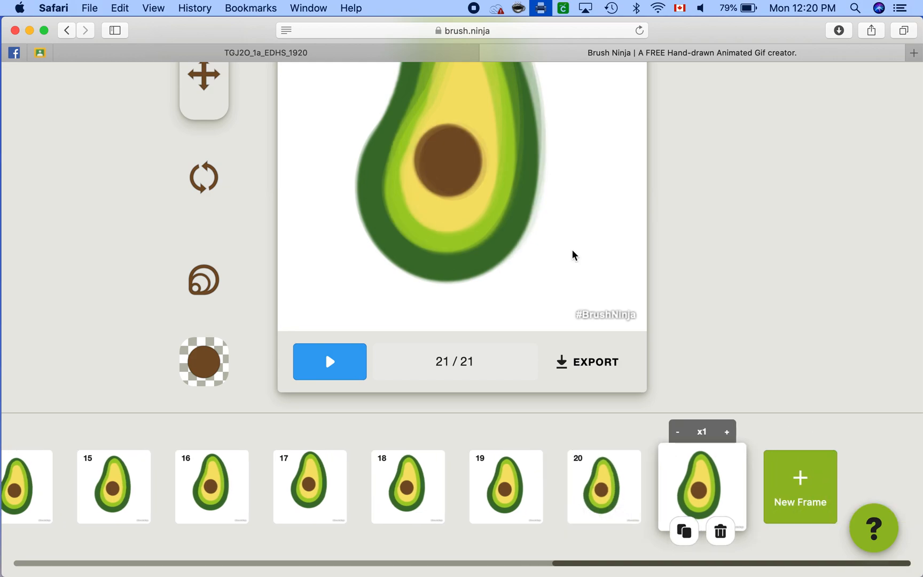
Step: Play the animation to check the avocado's movement, and stop the playback
{"action": "scroll", "coordinate": [572, 249], "scroll_direction": "up", "scroll_amount": 5}
{"action": "left_click", "coordinate": [342, 519]}
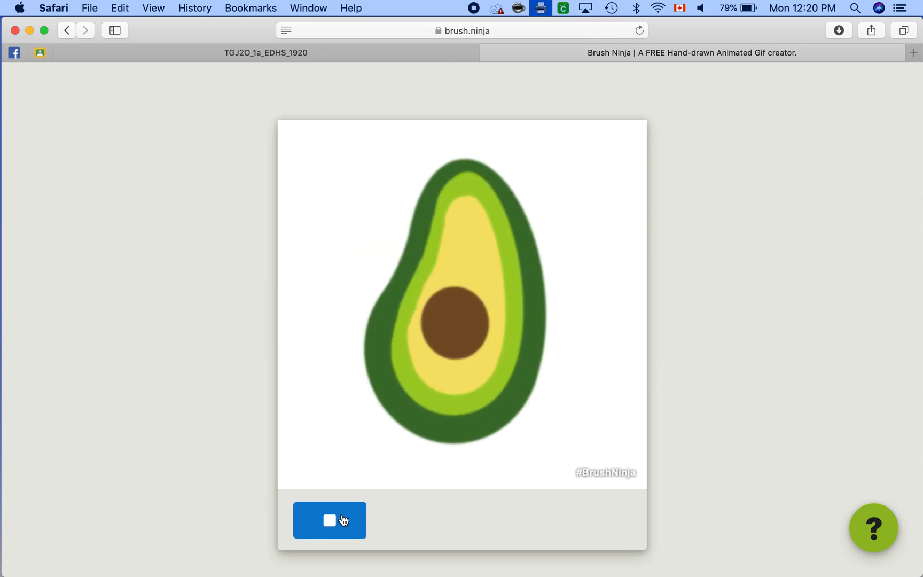
{"action": "left_click", "coordinate": [343, 519]}
Step: Duplicate frame 21 to create frame 22
{"action": "scroll", "coordinate": [459, 445], "scroll_direction": "down", "scroll_amount": 3}
{"action": "scroll", "coordinate": [465, 446], "scroll_direction": "down", "scroll_amount": 3}
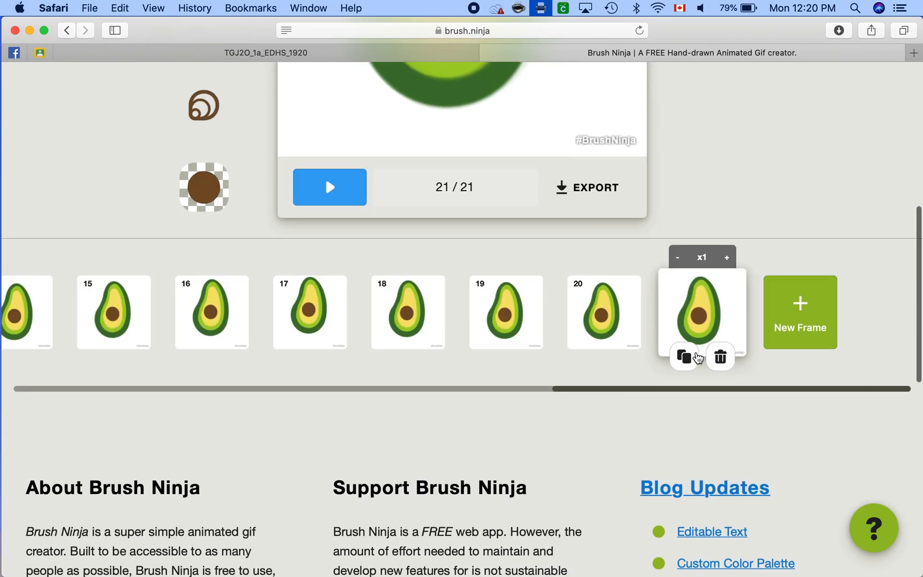
{"action": "left_click", "coordinate": [686, 357]}
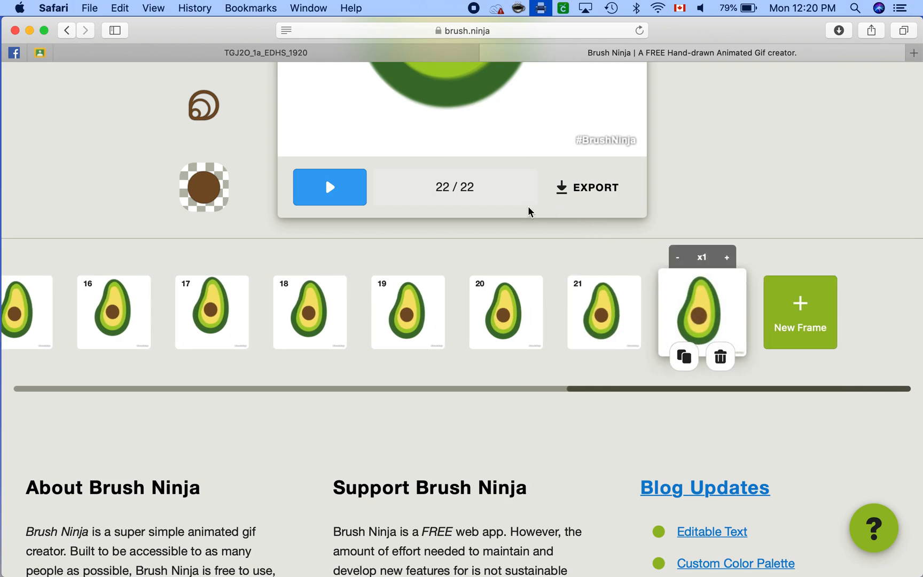
Step: Turn off the onion-skin overlay that shows the previous frames behind the avocado
{"action": "scroll", "coordinate": [528, 207], "scroll_direction": "up", "scroll_amount": 10}
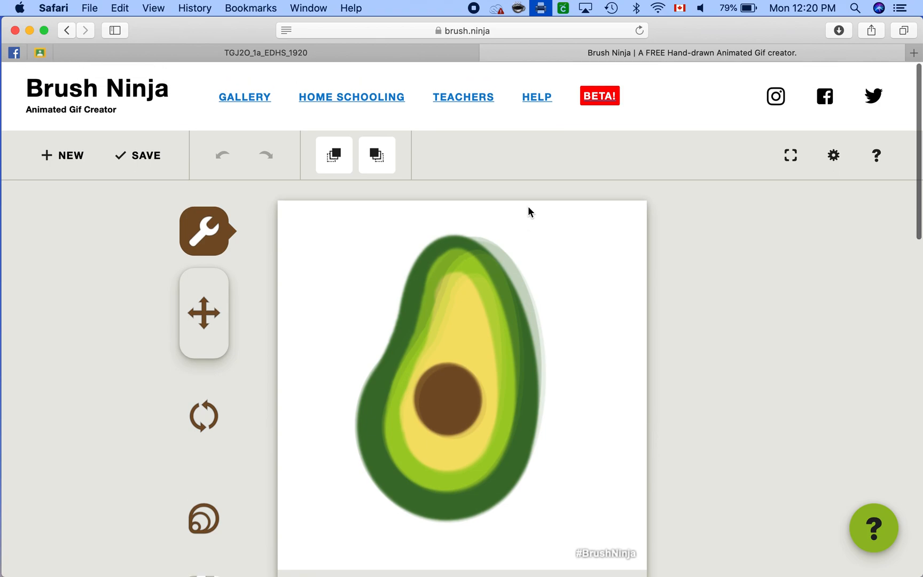
{"action": "left_click", "coordinate": [327, 161]}
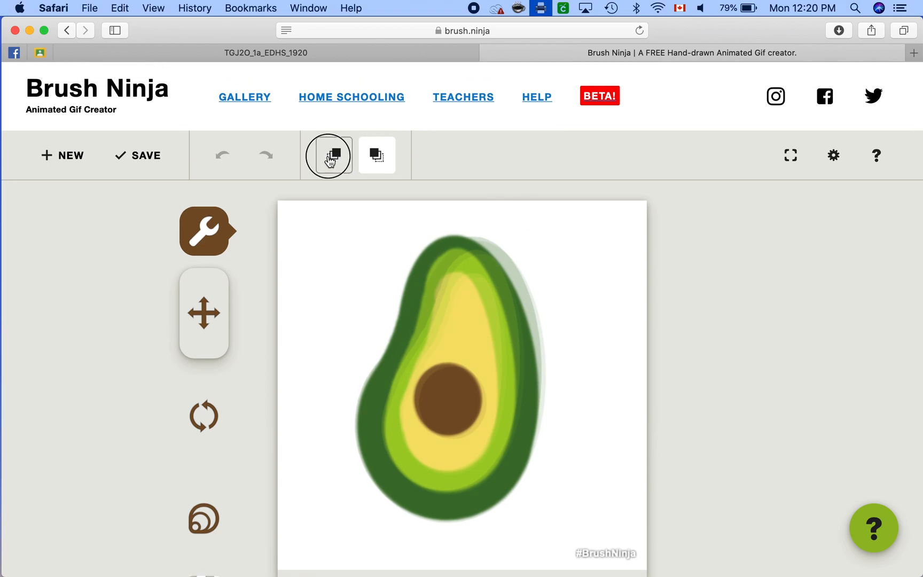
{"action": "left_click", "coordinate": [378, 157]}
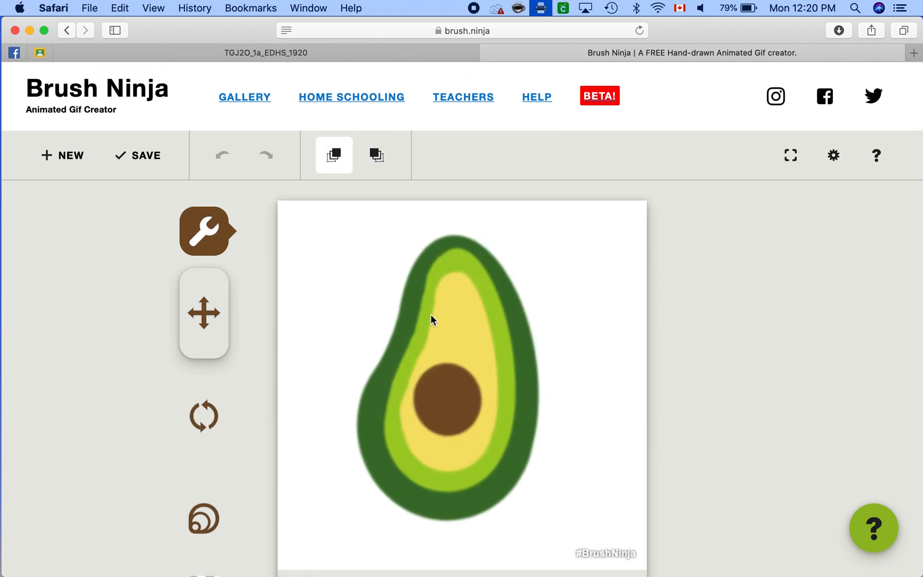
Step: Draw two small black circles side by side as eyes on the brown pit in frame 22
{"action": "scroll", "coordinate": [431, 319], "scroll_direction": "down", "scroll_amount": 5}
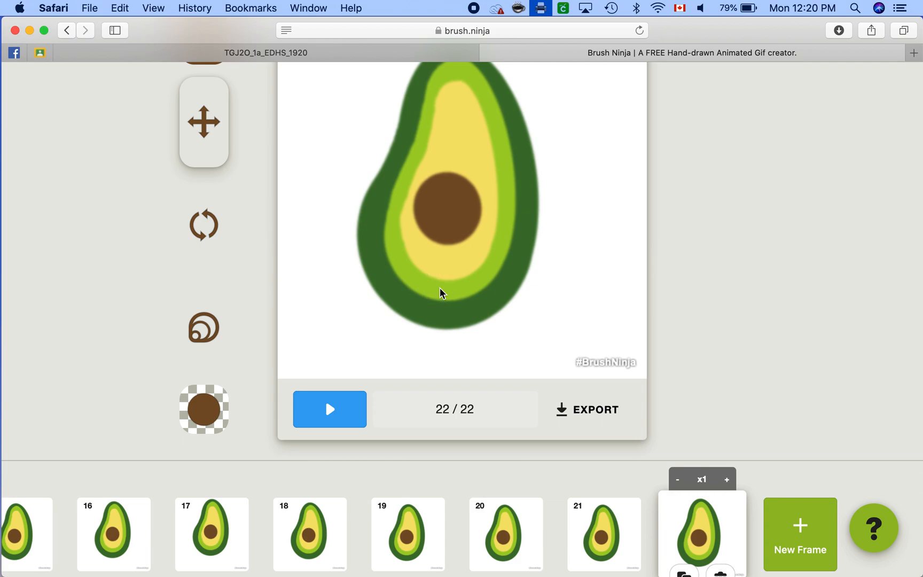
{"action": "scroll", "coordinate": [299, 235], "scroll_direction": "up", "scroll_amount": 3}
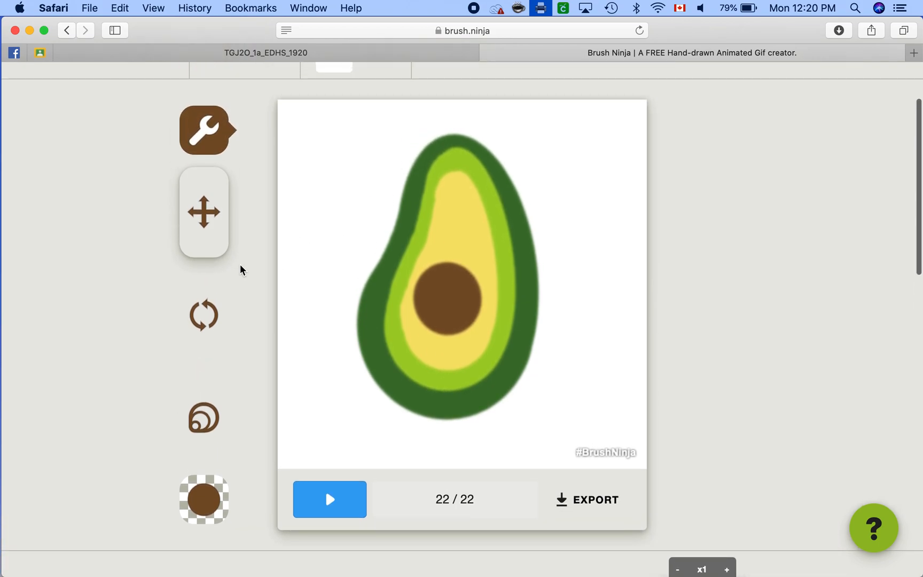
{"action": "left_click", "coordinate": [208, 141]}
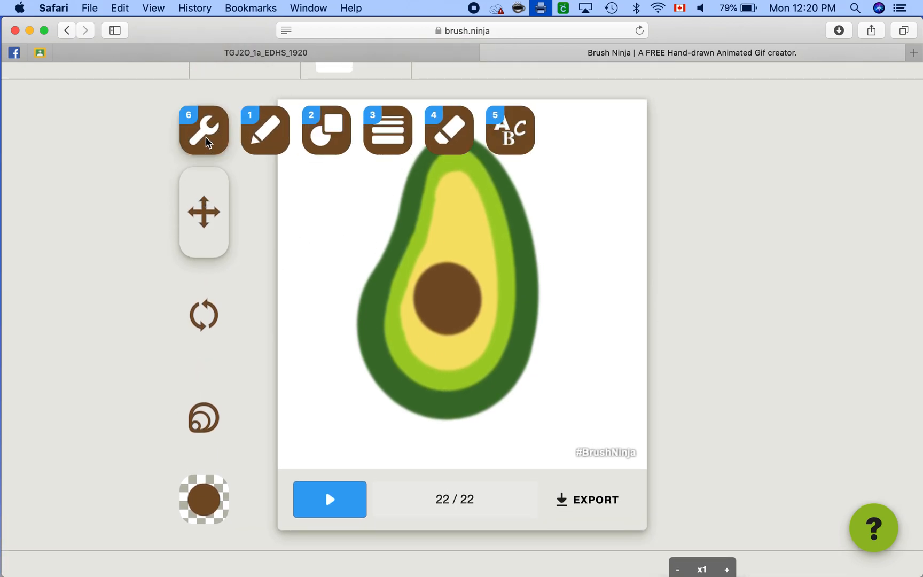
{"action": "left_click", "coordinate": [319, 140]}
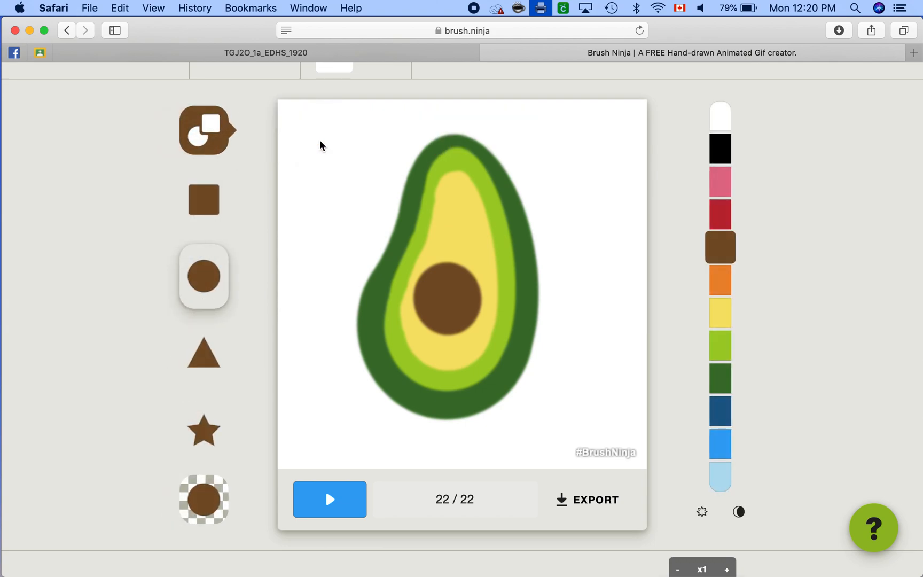
{"action": "left_click", "coordinate": [722, 151]}
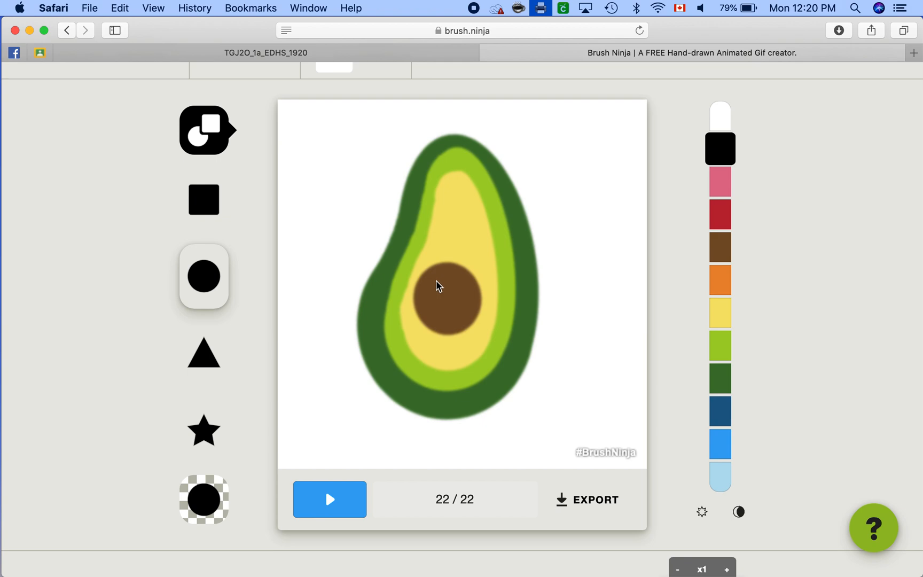
{"action": "left_click_drag", "start_coordinate": [435, 289], "coordinate": [441, 295]}
{"action": "left_click_drag", "start_coordinate": [456, 289], "coordinate": [460, 295]}
Step: Add a tiny white circle highlight to each eye on the pit and set frame 22's duration to x5
{"action": "left_click", "coordinate": [715, 224]}
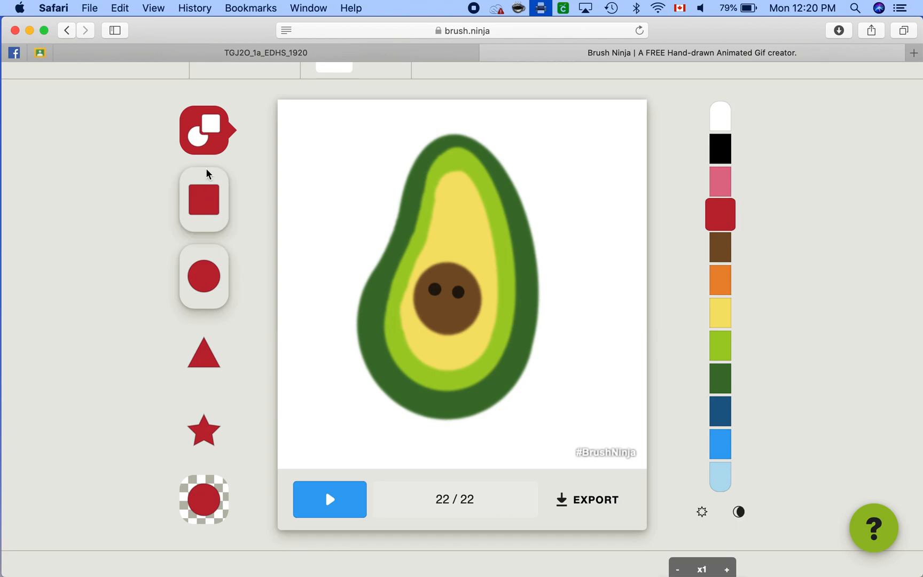
{"action": "mouse_move", "coordinate": [208, 155]}
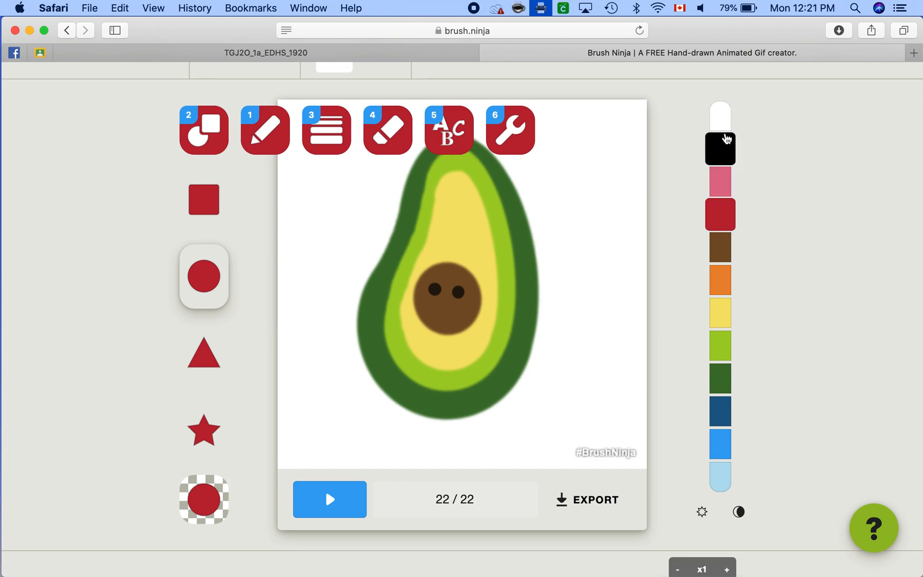
{"action": "left_click", "coordinate": [722, 117]}
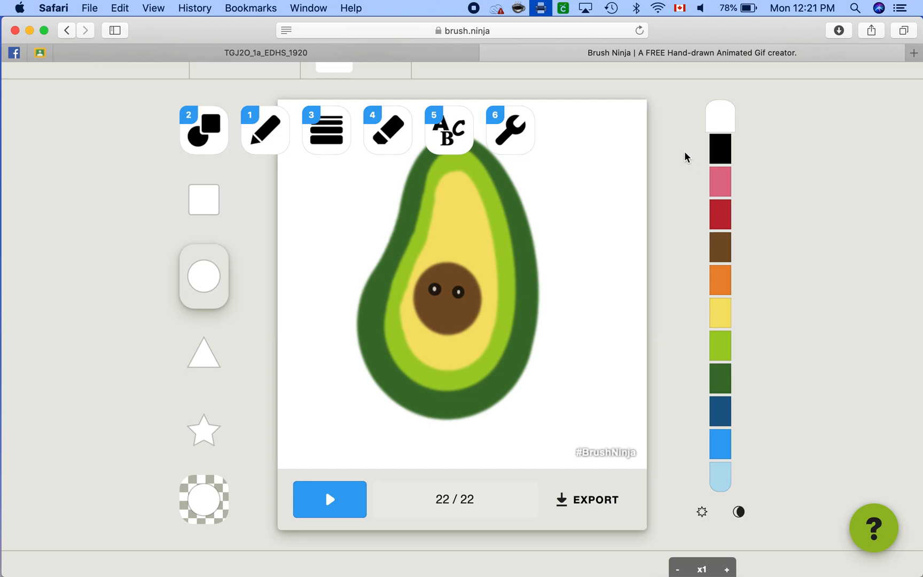
{"action": "scroll", "coordinate": [677, 167], "scroll_direction": "down", "scroll_amount": 5}
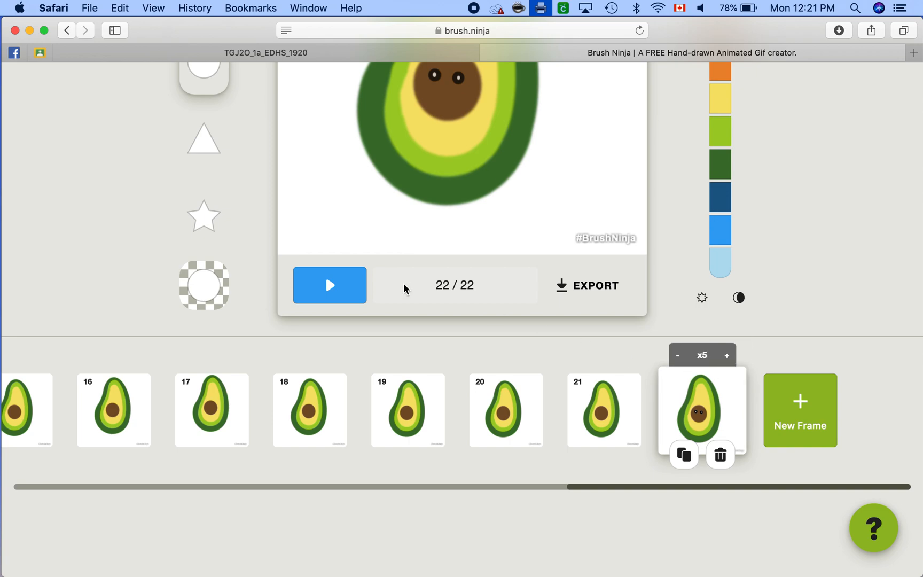
Step: Play the animation to preview all 22 frames and stop the playback
{"action": "left_click", "coordinate": [323, 286]}
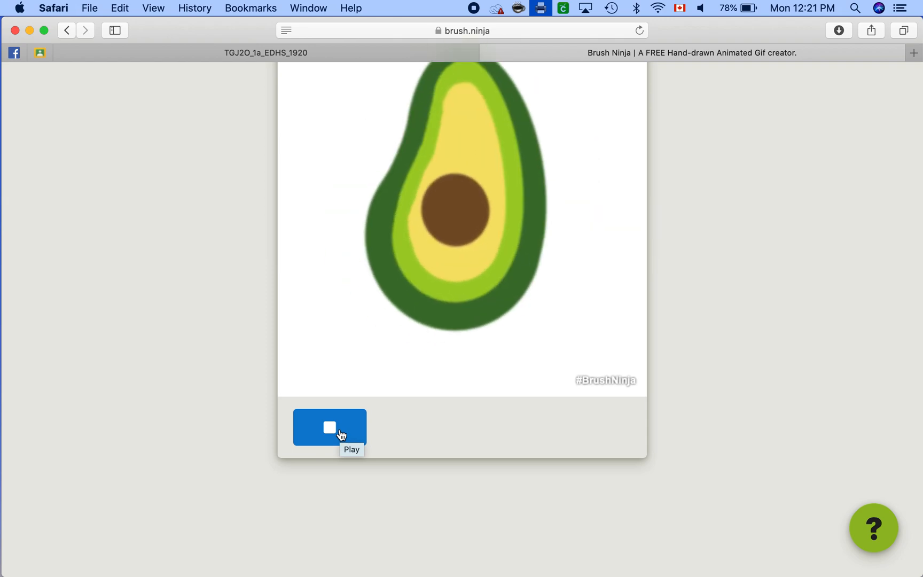
{"action": "left_click", "coordinate": [341, 434]}
Step: Duplicate frame 22 to create frame 23
{"action": "scroll", "coordinate": [529, 506], "scroll_direction": "down", "scroll_amount": 3}
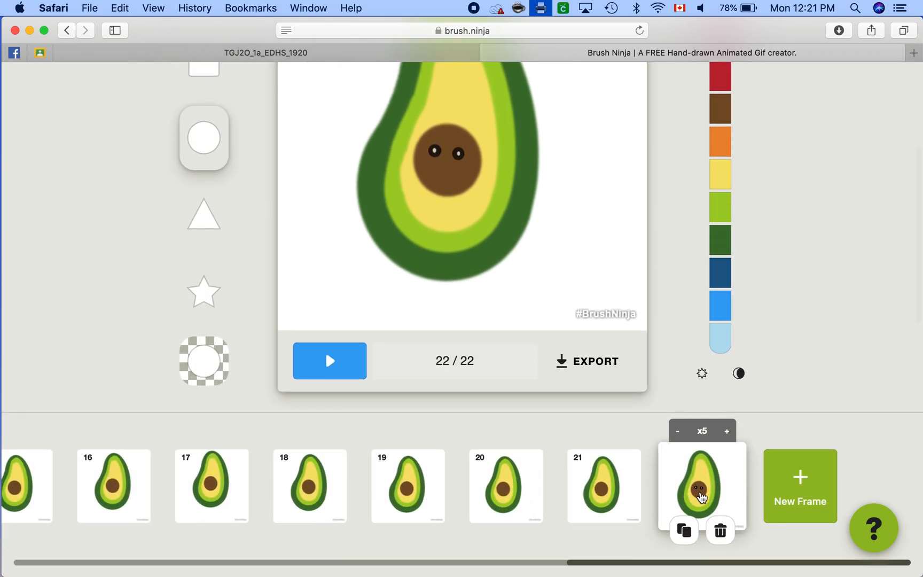
{"action": "scroll", "coordinate": [702, 496], "scroll_direction": "down", "scroll_amount": 1}
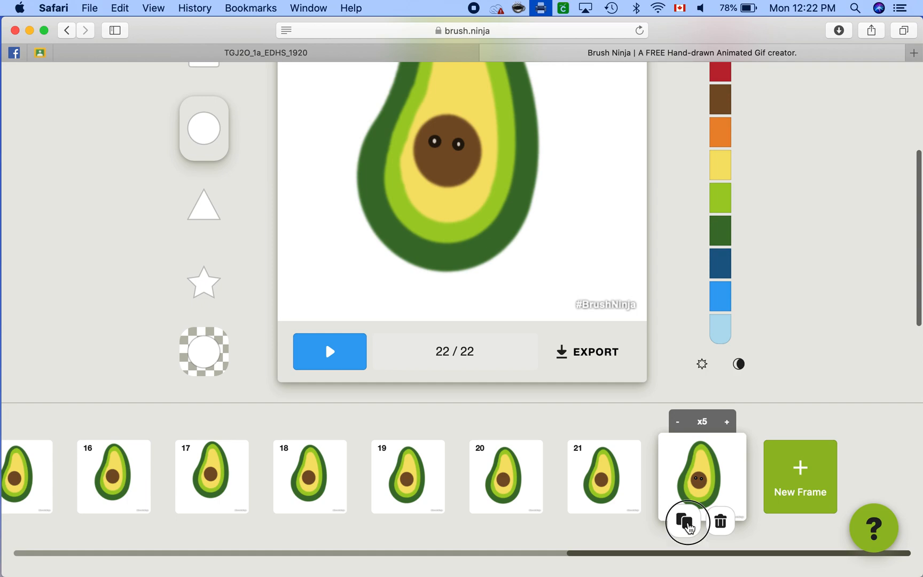
{"action": "left_click", "coordinate": [684, 521]}
Step: Paint over the lower part of the right-hand eye in frame 23 with the brown pencil to form a wink
{"action": "scroll", "coordinate": [513, 207], "scroll_direction": "up", "scroll_amount": 3}
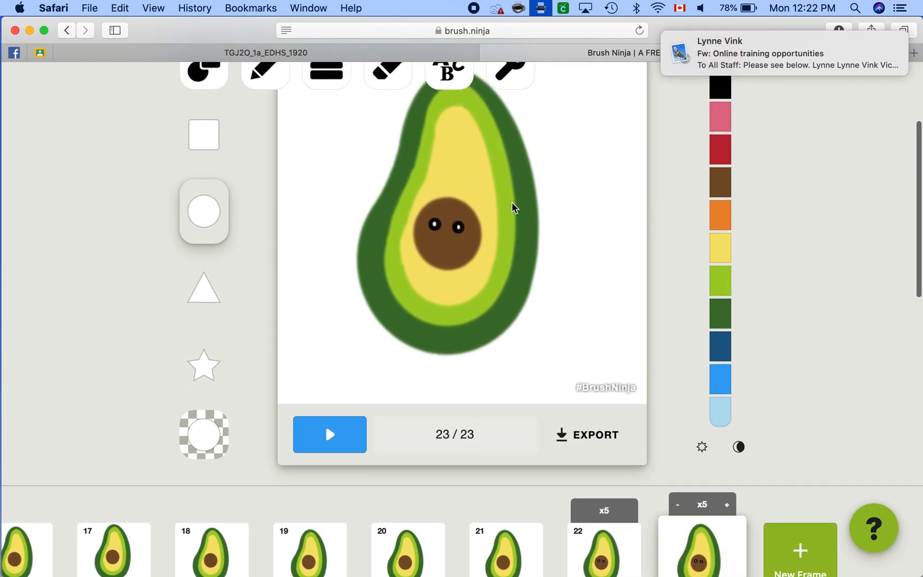
{"action": "scroll", "coordinate": [346, 170], "scroll_direction": "up", "scroll_amount": 2}
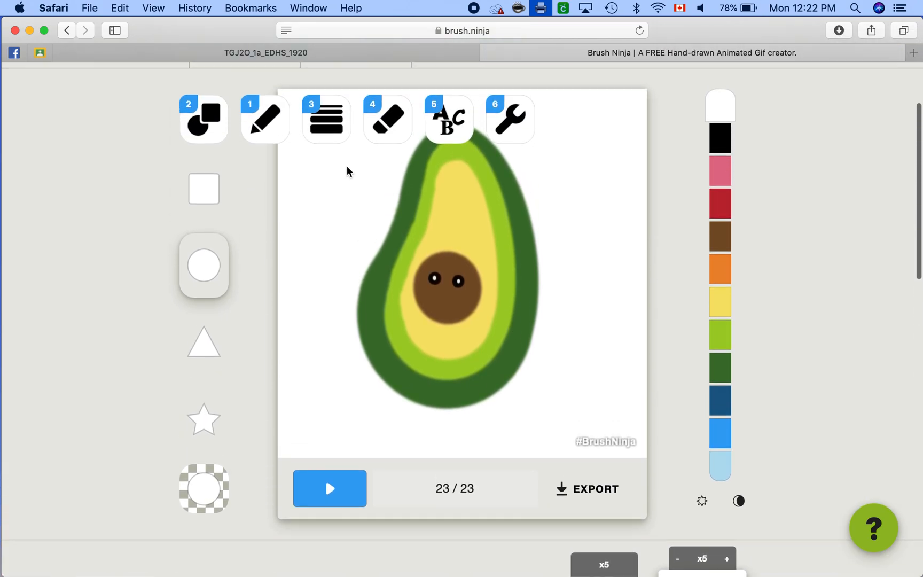
{"action": "left_click", "coordinate": [262, 130]}
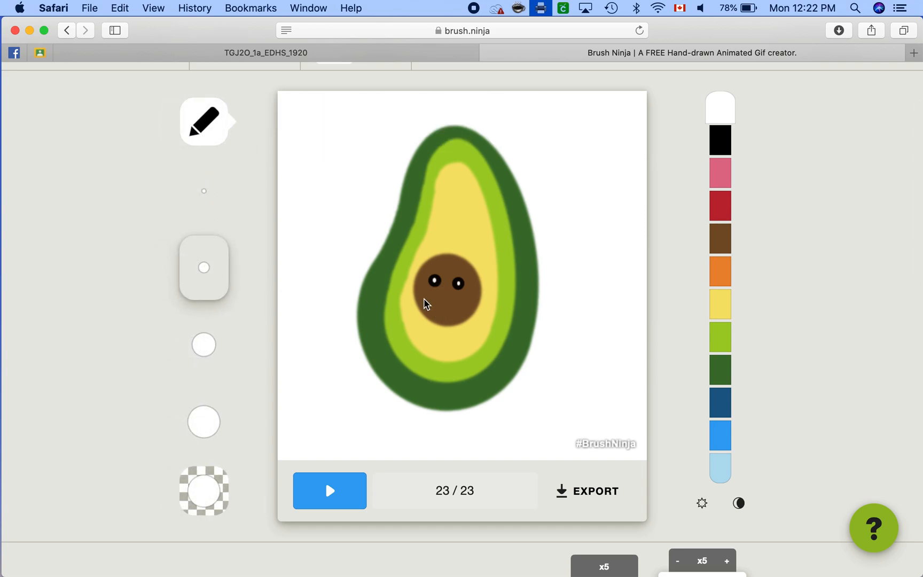
{"action": "left_click", "coordinate": [720, 238]}
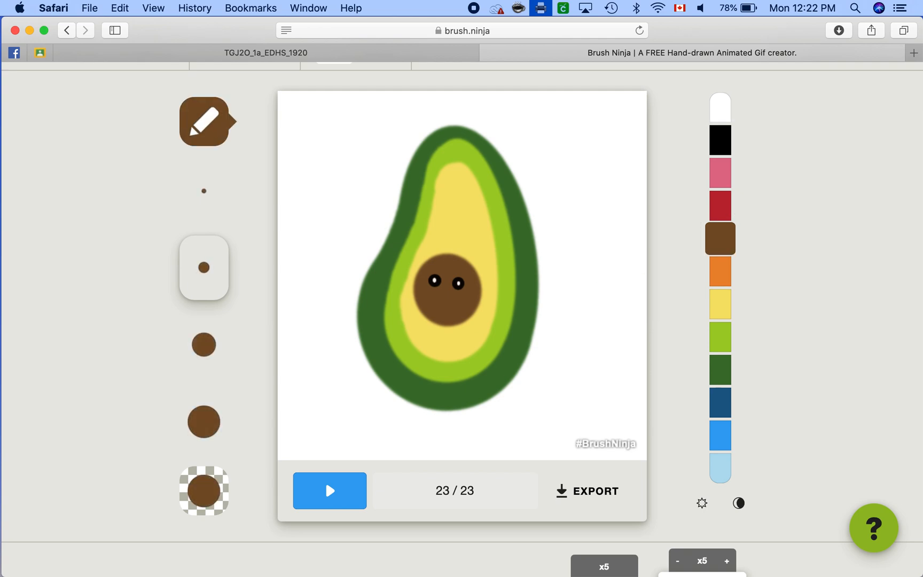
{"action": "left_click", "coordinate": [202, 347]}
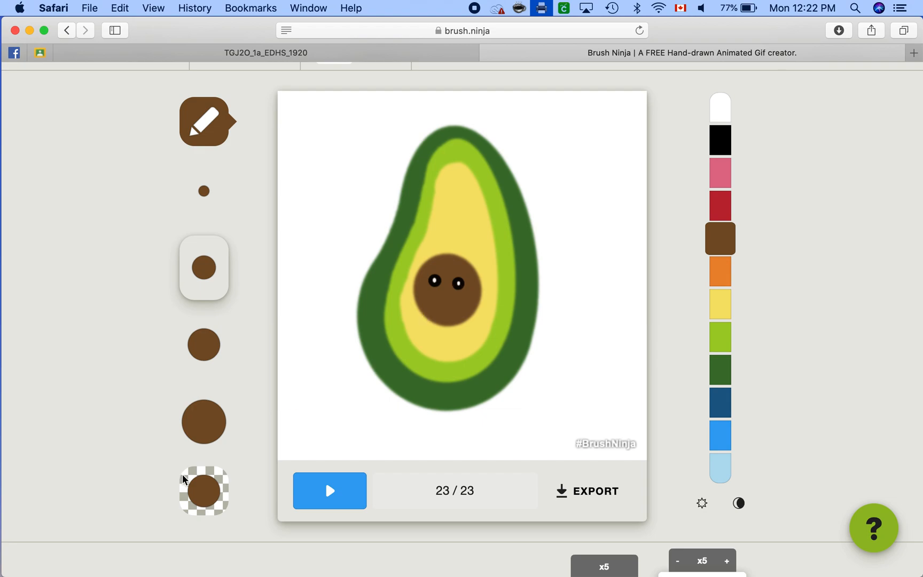
{"action": "left_click", "coordinate": [204, 482]}
{"action": "left_click", "coordinate": [203, 478]}
{"action": "left_click", "coordinate": [202, 478]}
{"action": "left_click", "coordinate": [209, 490]}
{"action": "left_click", "coordinate": [209, 490]}
{"action": "left_click", "coordinate": [209, 490]}
{"action": "left_click", "coordinate": [202, 487]}
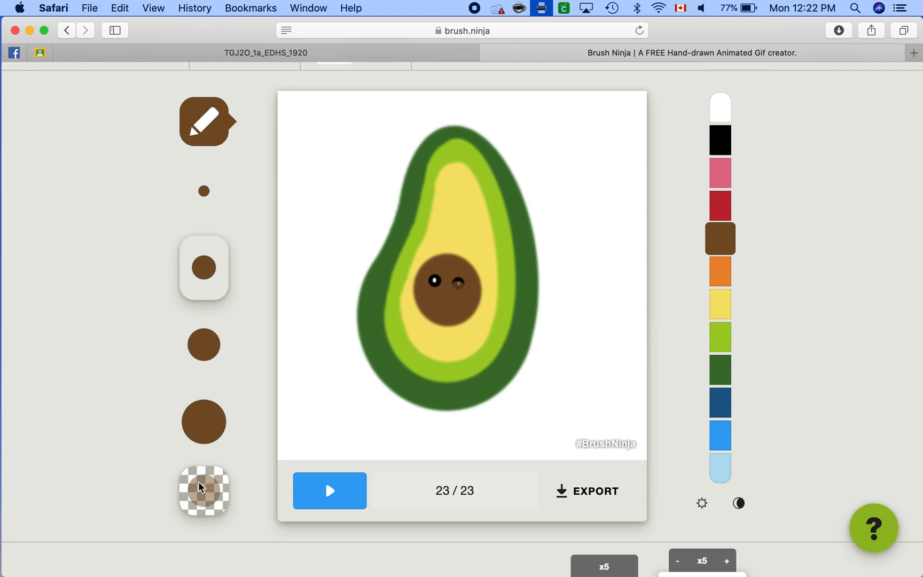
{"action": "left_click", "coordinate": [204, 489]}
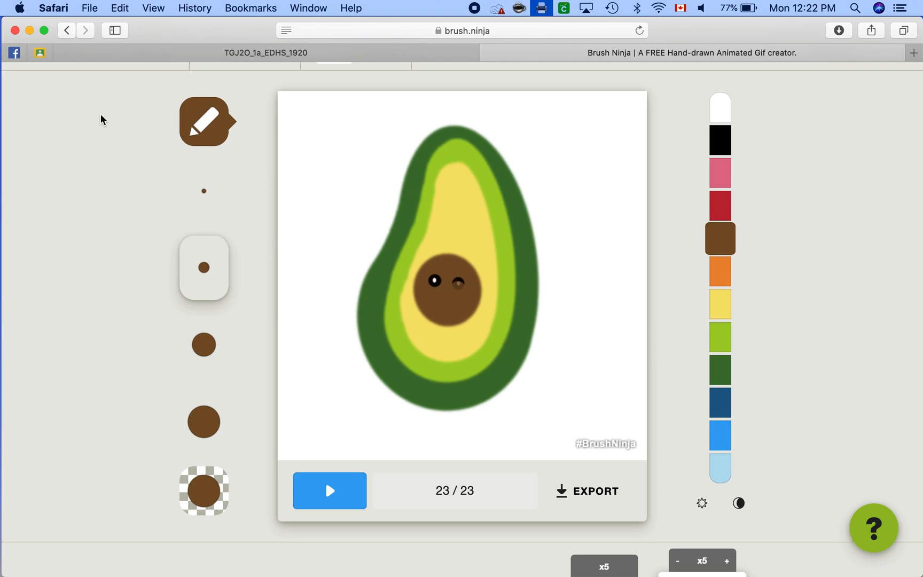
Step: Try to cover the rest of the right-hand eye with a brown circle and undo it
{"action": "mouse_move", "coordinate": [179, 117]}
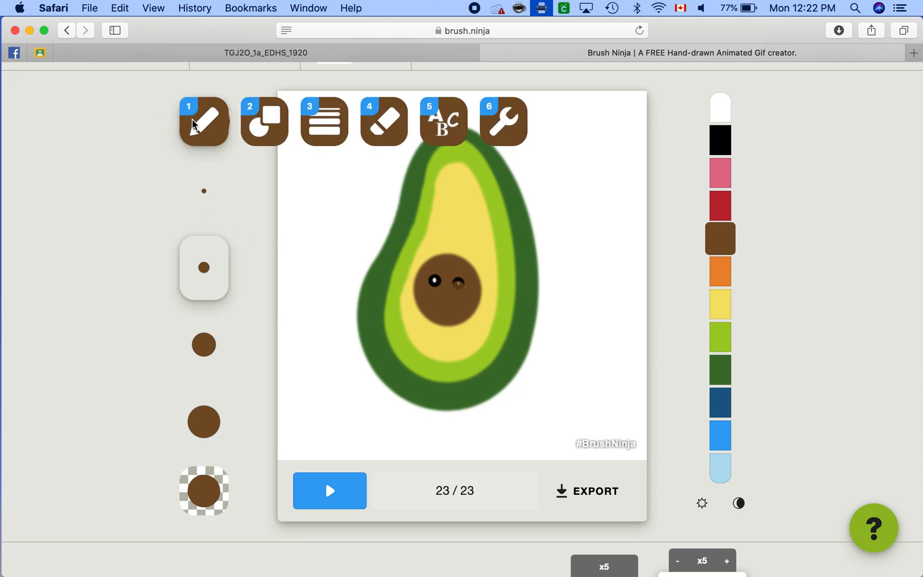
{"action": "left_click", "coordinate": [261, 120]}
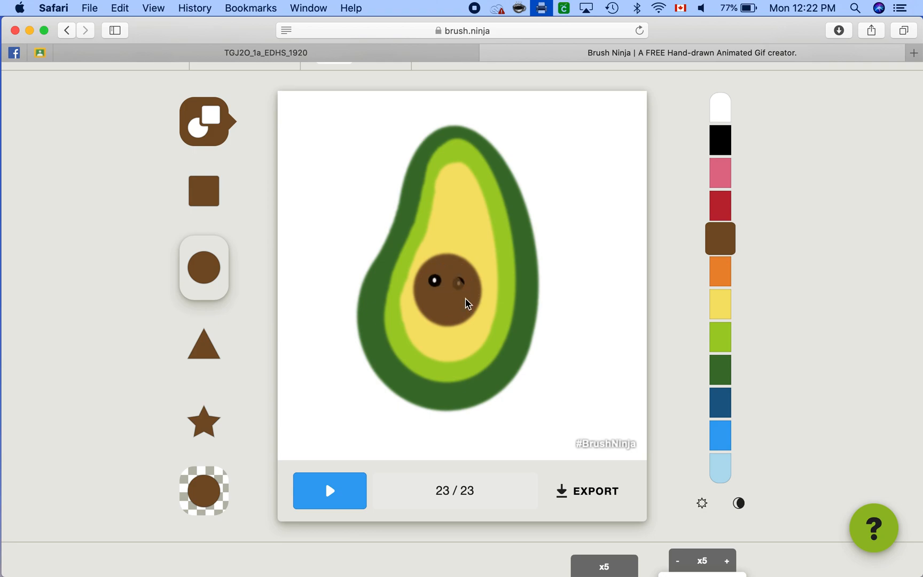
{"action": "scroll", "coordinate": [451, 205], "scroll_direction": "up", "scroll_amount": 3}
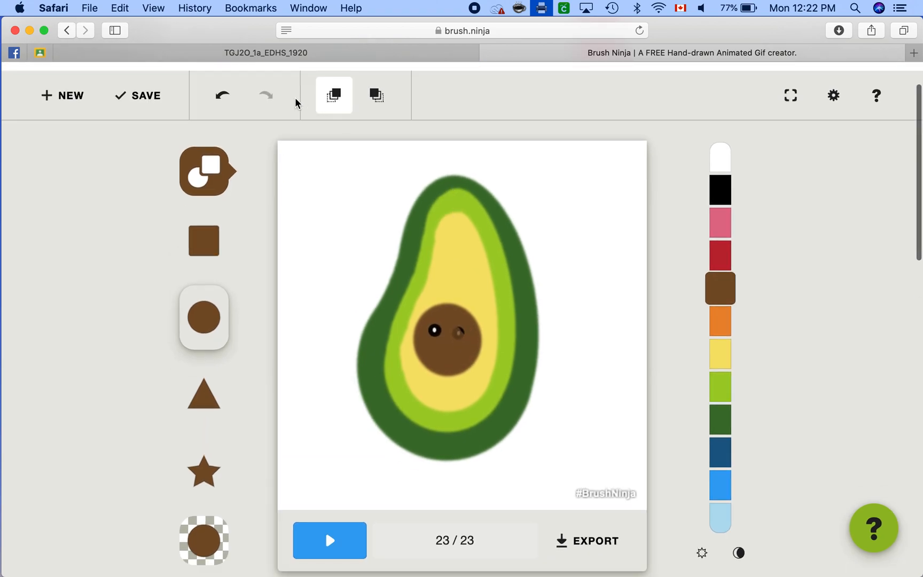
{"action": "left_click", "coordinate": [222, 103]}
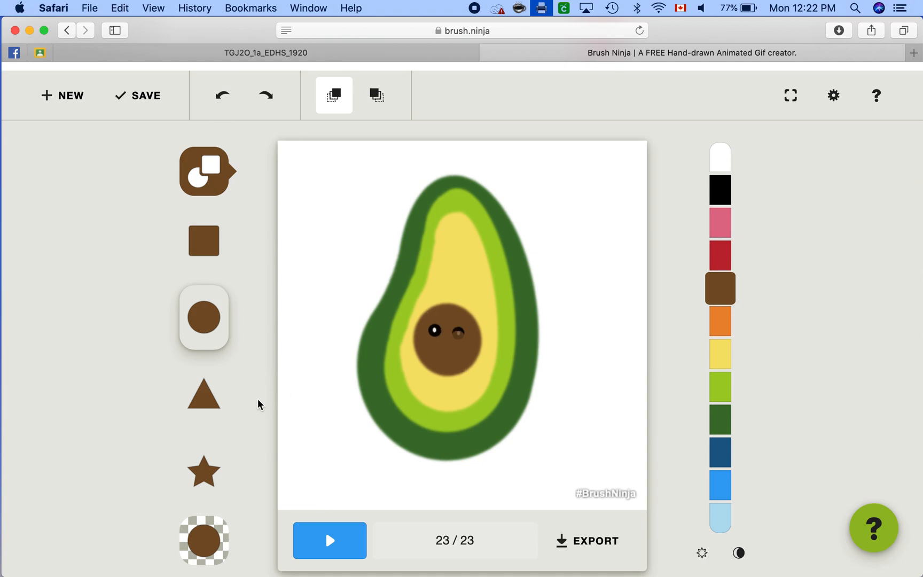
Step: Refine the winking right-hand eye in frame 23 with more brown pencil strokes, leaving a thin black arc
{"action": "left_click", "coordinate": [202, 170]}
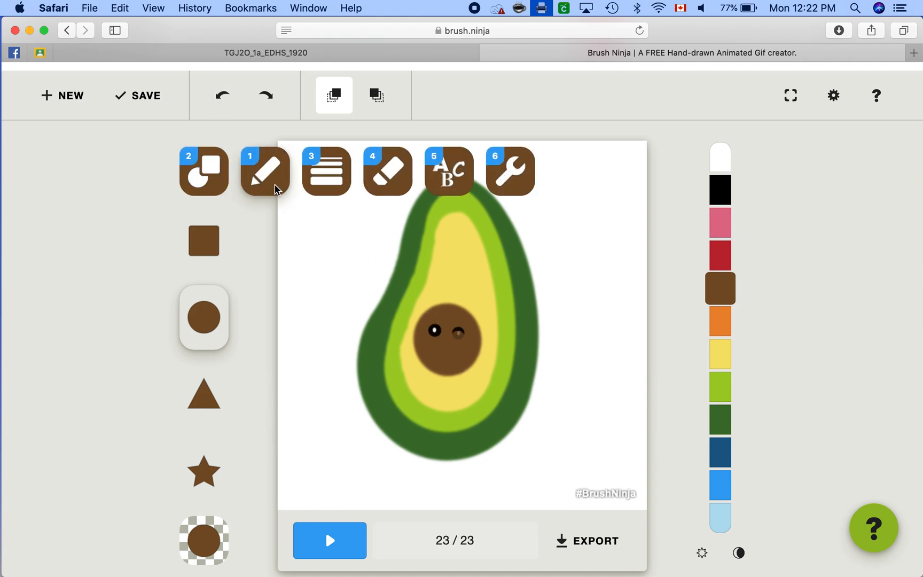
{"action": "left_click", "coordinate": [272, 187]}
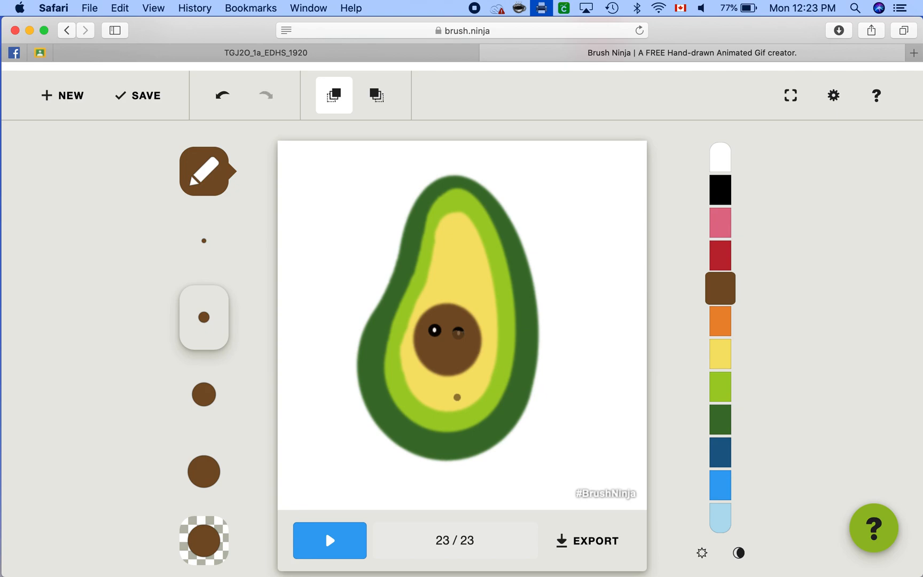
Step: Play the animation to check the wink in frame 23 and stop the playback
{"action": "scroll", "coordinate": [453, 398], "scroll_direction": "down", "scroll_amount": 3}
{"action": "left_click", "coordinate": [338, 490]}
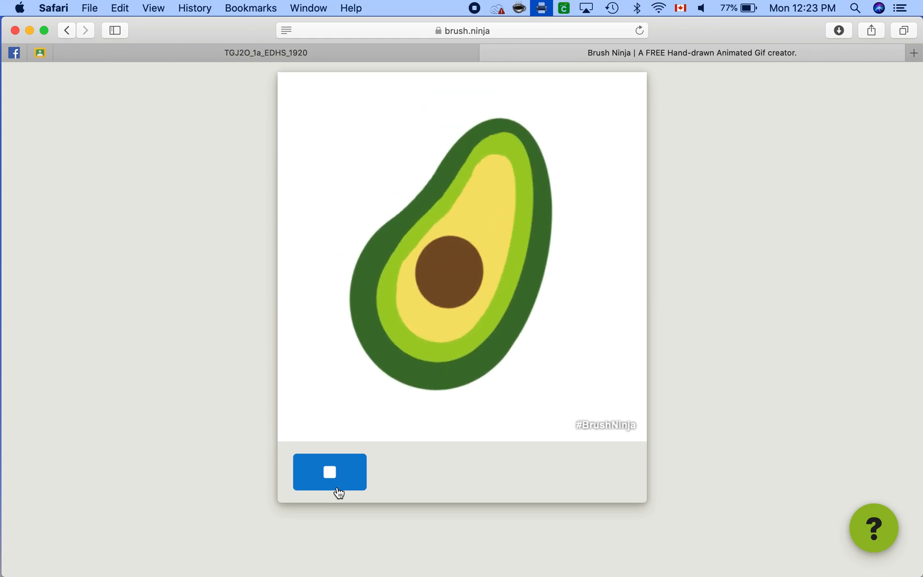
{"action": "left_click", "coordinate": [338, 492]}
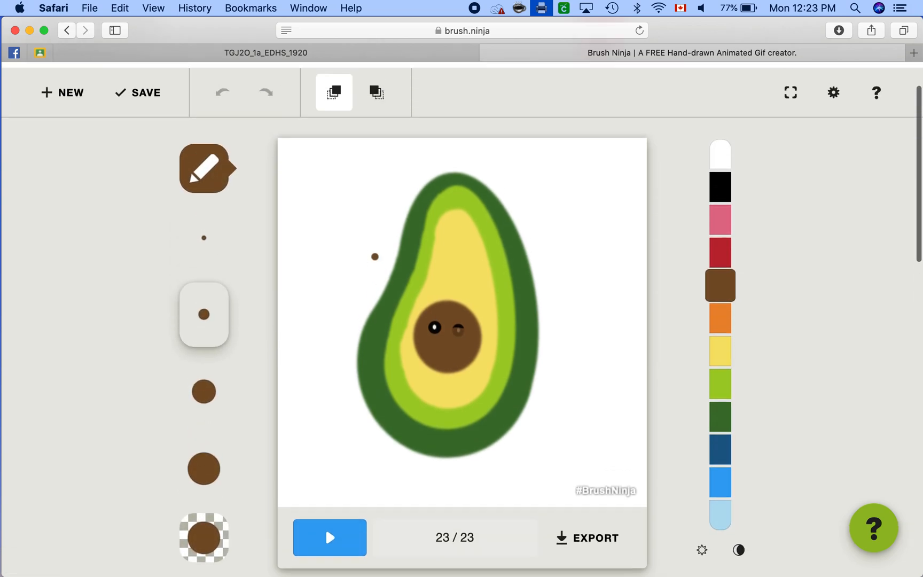
Step: Turn off the previous-frame onion skin and paint black over the lower part of the left-hand eye's white highlight
{"action": "left_click", "coordinate": [334, 92]}
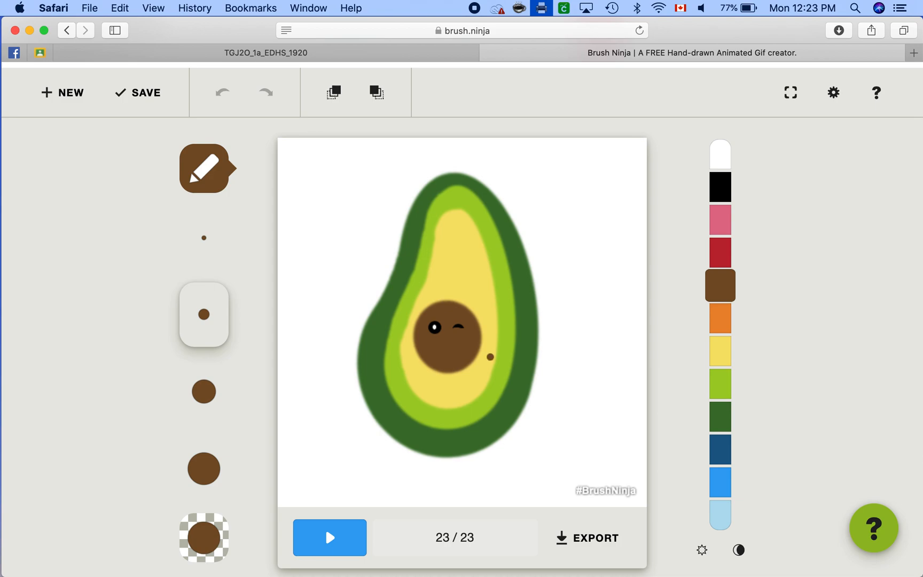
{"action": "left_click", "coordinate": [716, 192]}
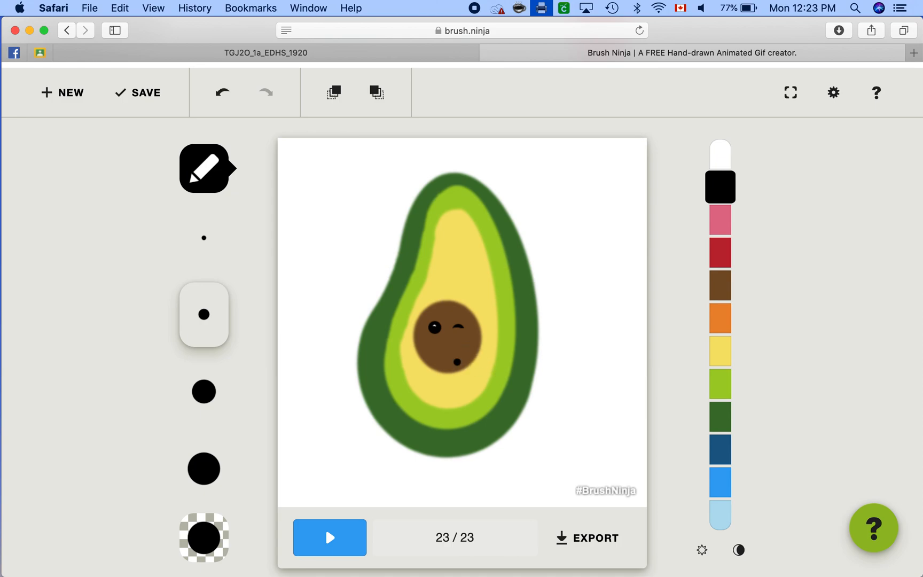
Step: Draw a short black mouth stroke below the left-hand eye with a smaller pencil tip and duplicate frame 23
{"action": "left_click", "coordinate": [209, 244]}
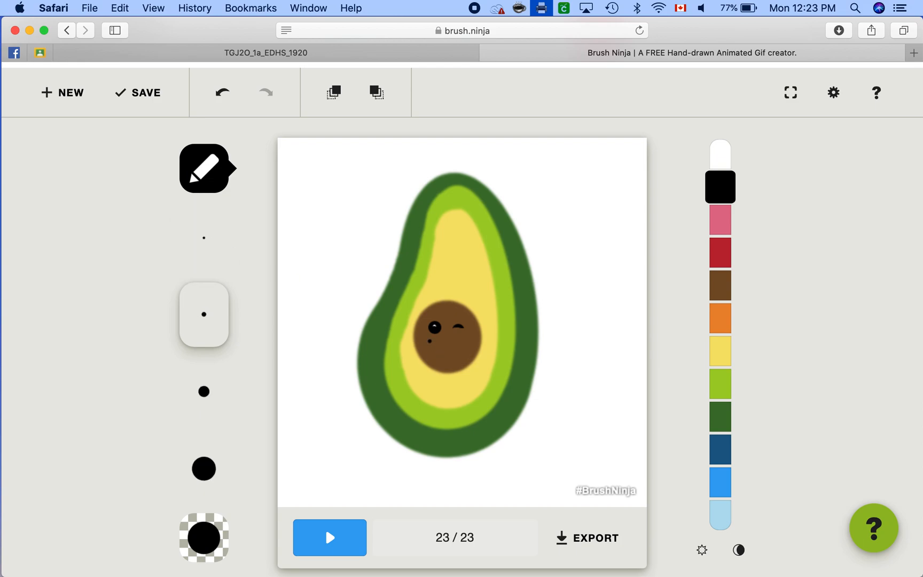
{"action": "scroll", "coordinate": [461, 320], "scroll_direction": "down", "scroll_amount": 5}
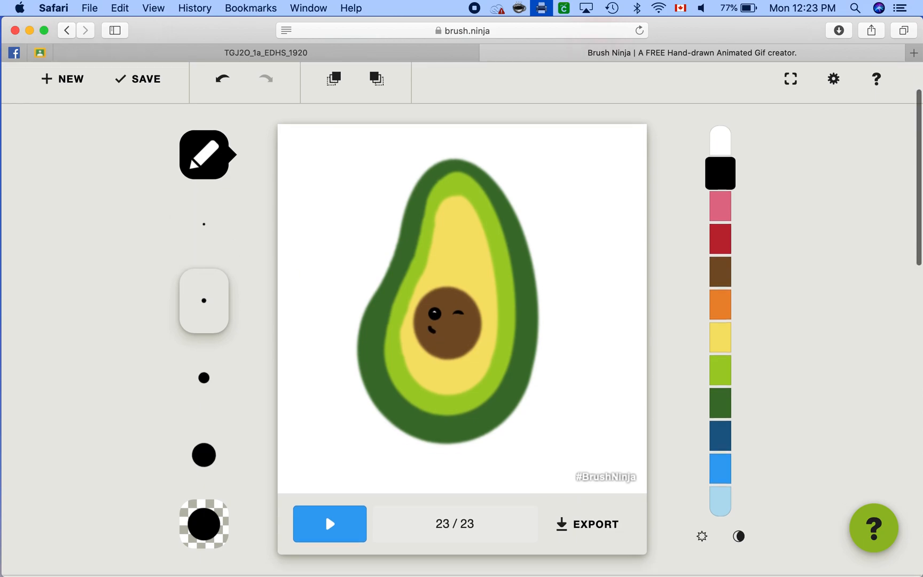
{"action": "left_click", "coordinate": [684, 500]}
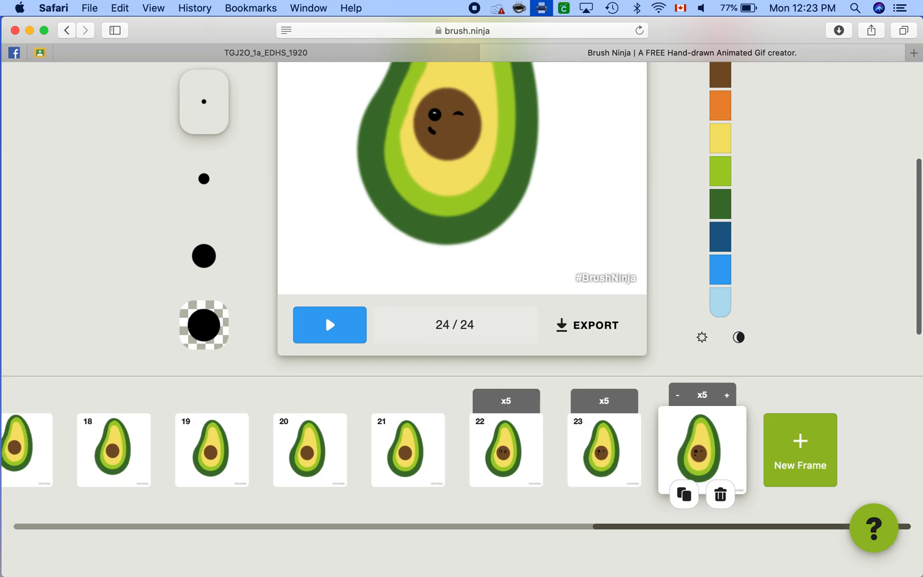
Step: Undo a long mouth stroke drawn across the pit in frame 24 and extend the mouth with a shorter stroke instead
{"action": "left_click_drag", "start_coordinate": [433, 132], "coordinate": [462, 138]}
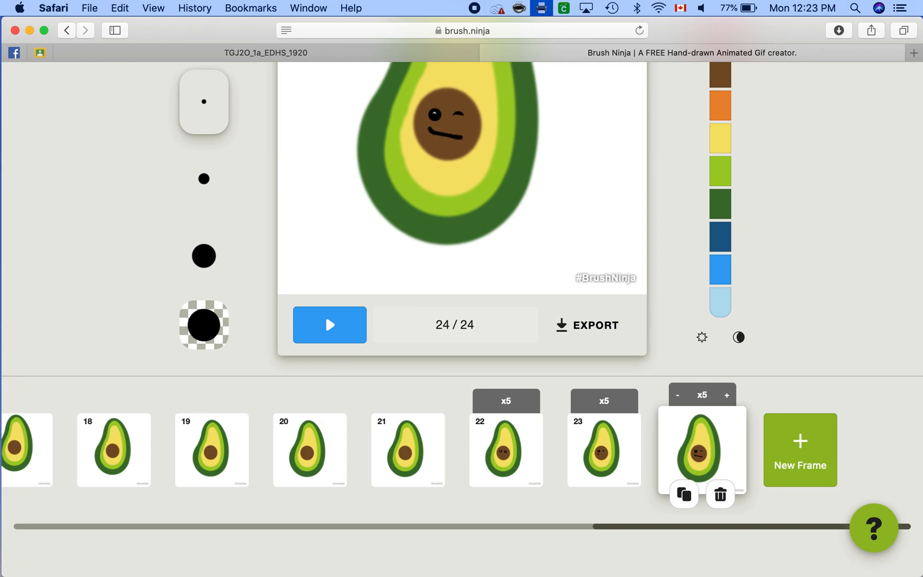
{"action": "scroll", "coordinate": [327, 251], "scroll_direction": "up", "scroll_amount": 5}
{"action": "scroll", "coordinate": [327, 251], "scroll_direction": "up", "scroll_amount": 2}
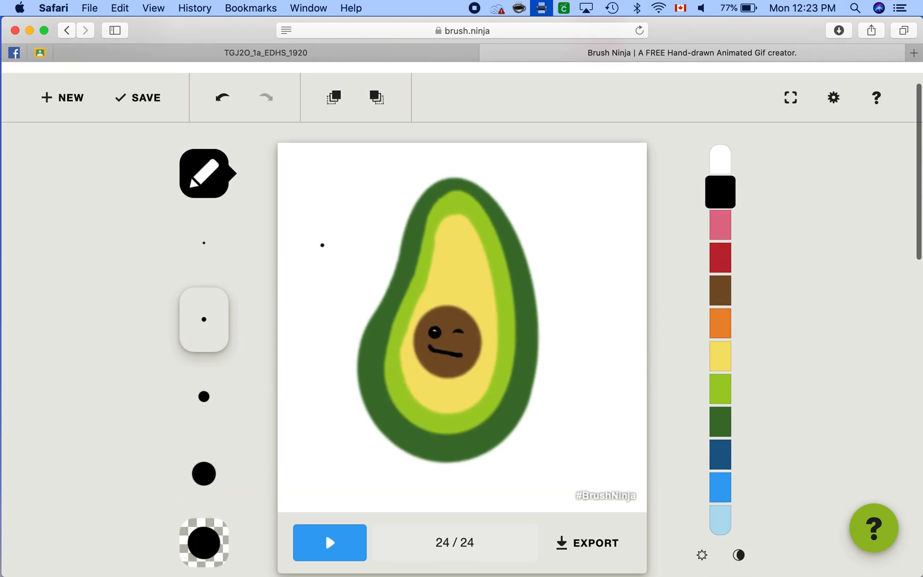
{"action": "left_click", "coordinate": [221, 97]}
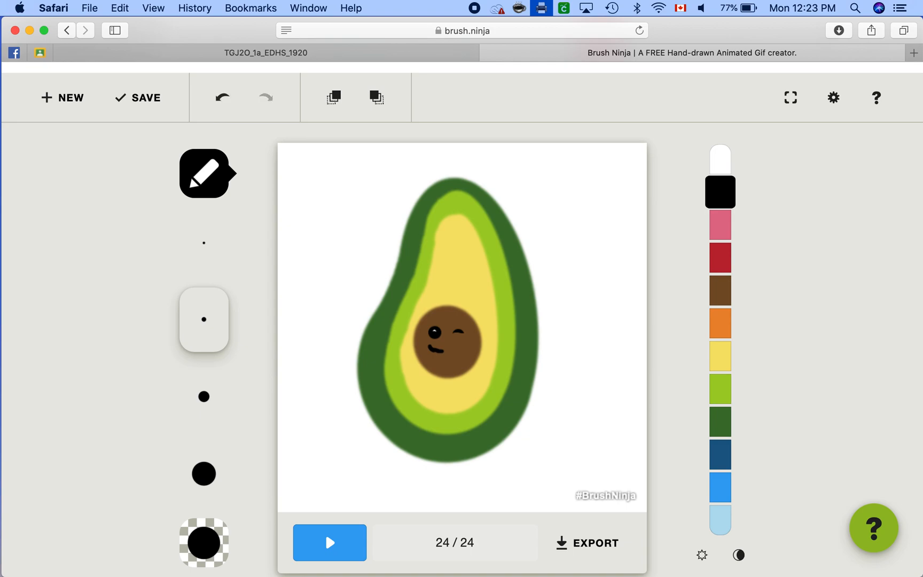
Step: Duplicate frame 24 and extend the black mouth line to about the middle of the pit in frame 25
{"action": "scroll", "coordinate": [461, 319], "scroll_direction": "down", "scroll_amount": 1}
{"action": "scroll", "coordinate": [459, 360], "scroll_direction": "down", "scroll_amount": 5}
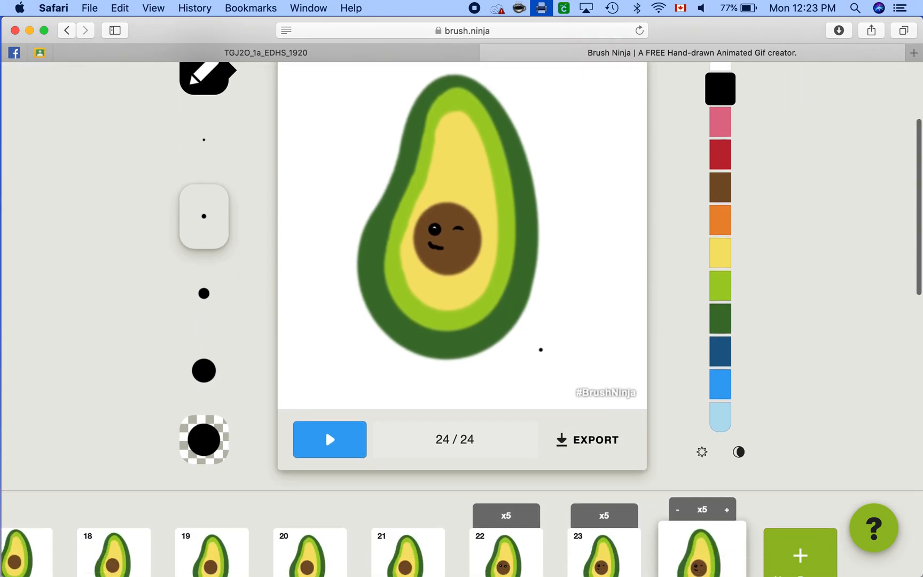
{"action": "left_click", "coordinate": [679, 566]}
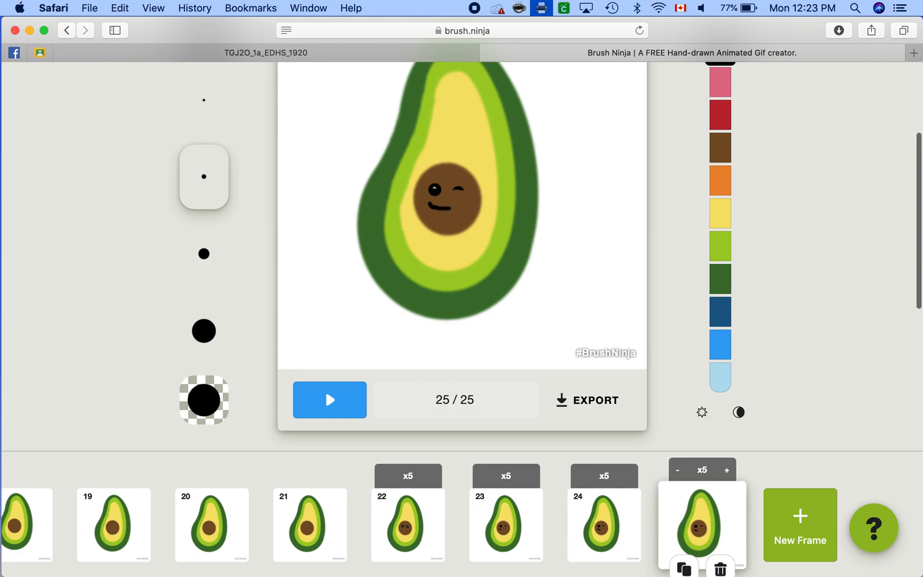
Step: Duplicate frame 25 and complete the black smile up to beneath the winking eye in frame 26
{"action": "scroll", "coordinate": [606, 423], "scroll_direction": "down", "scroll_amount": 1}
{"action": "left_click", "coordinate": [684, 538]}
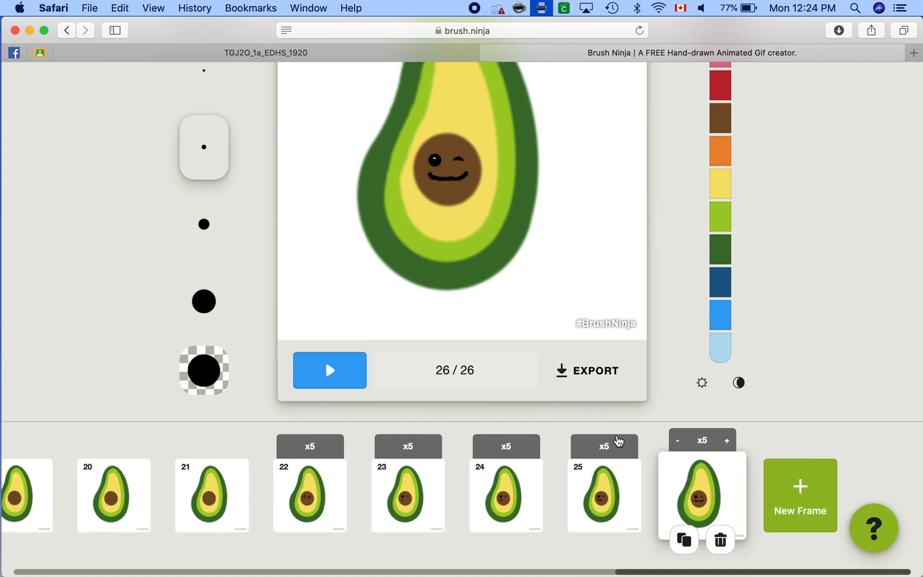
Step: Duplicate frame 26 and draw a small pink tongue under the middle of the smile in frame 27
{"action": "left_click", "coordinate": [684, 540]}
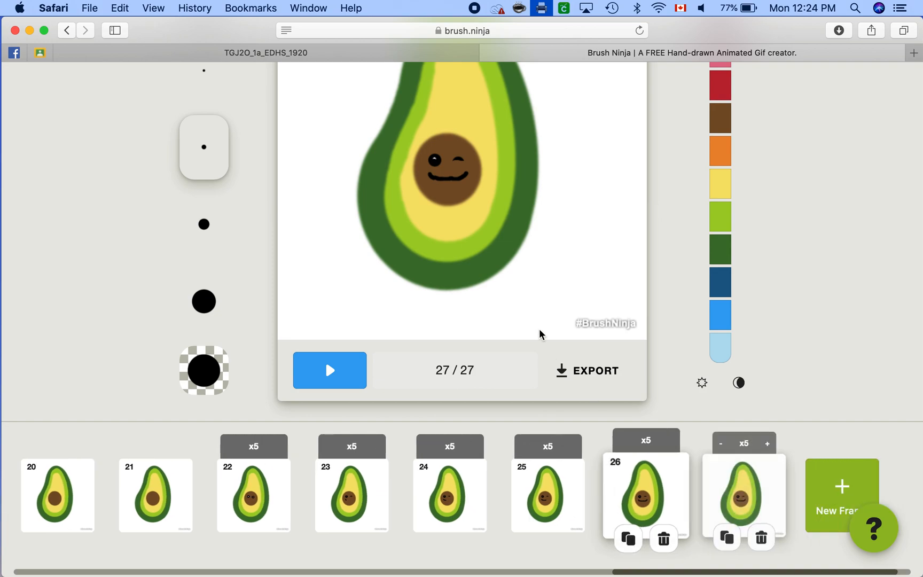
{"action": "scroll", "coordinate": [540, 334], "scroll_direction": "up", "scroll_amount": 4}
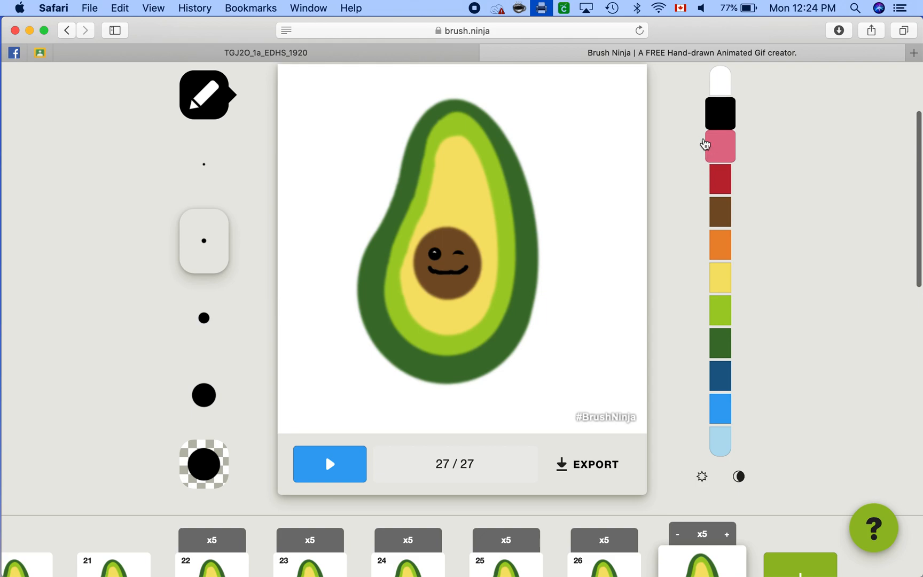
{"action": "left_click", "coordinate": [712, 146]}
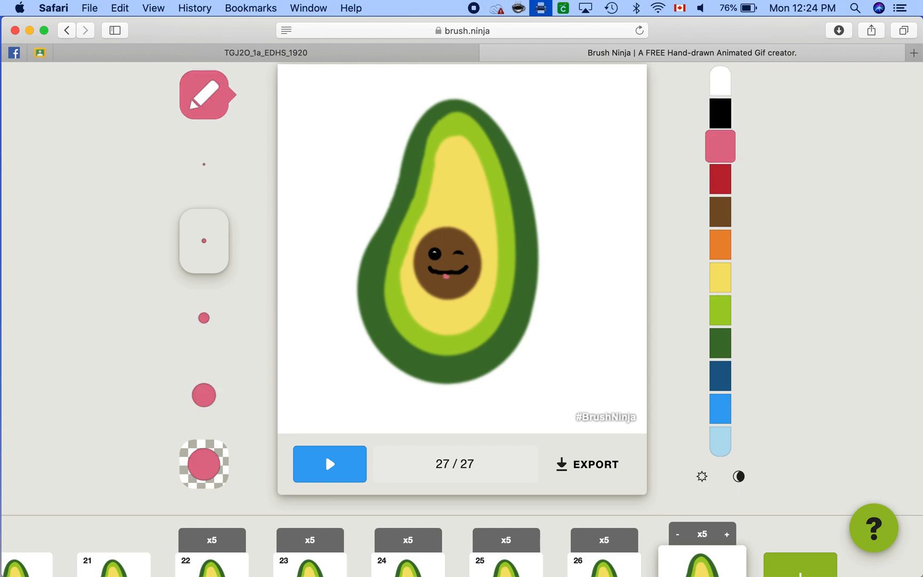
Step: Duplicate frame 27 and lengthen the pink tongue downward in frame 28
{"action": "scroll", "coordinate": [587, 465], "scroll_direction": "down", "scroll_amount": 3}
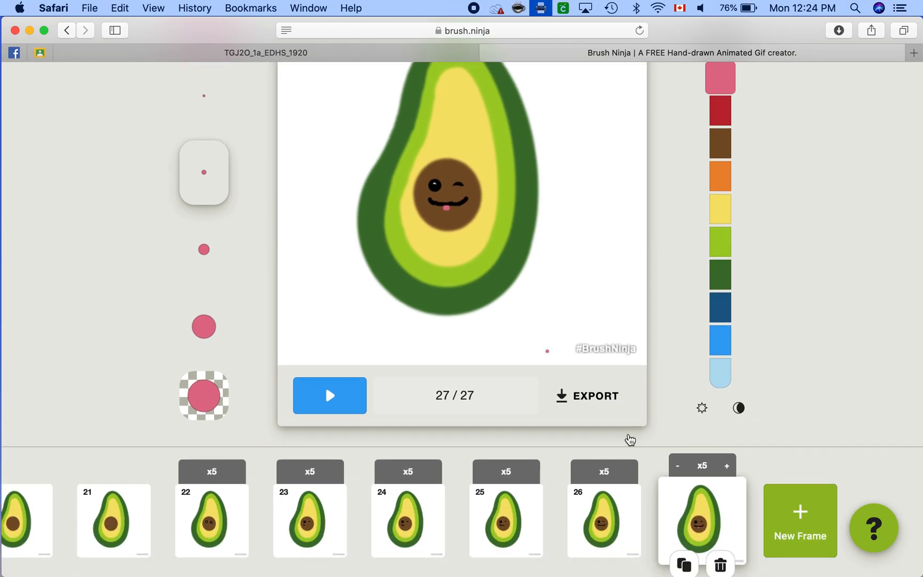
{"action": "left_click", "coordinate": [695, 560]}
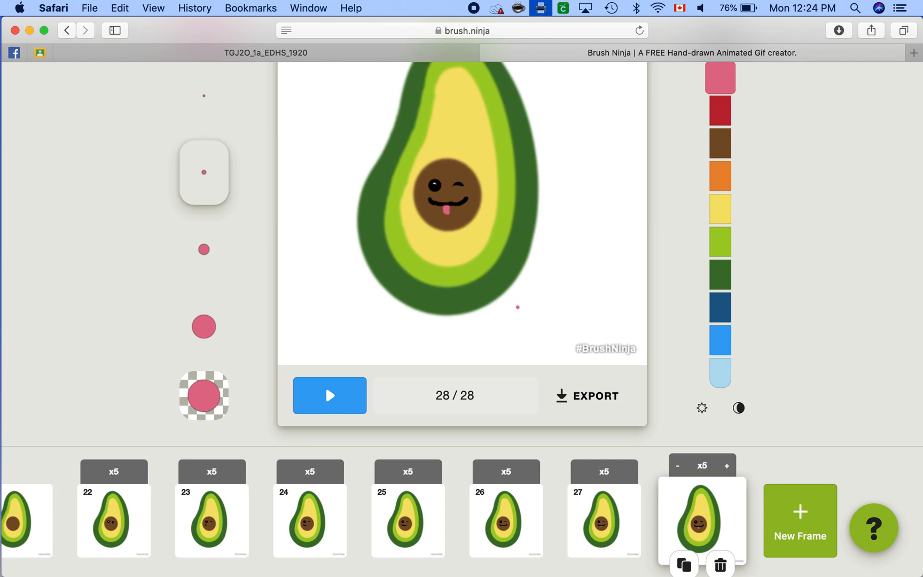
{"action": "scroll", "coordinate": [643, 458], "scroll_direction": "down", "scroll_amount": 1}
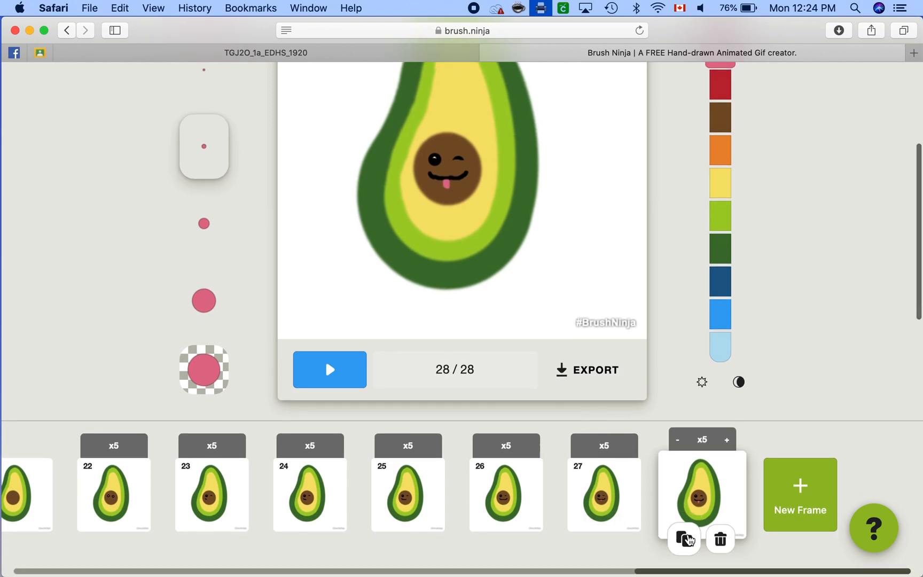
Step: Duplicate frame 28 and extend the pink tongue further down the pit in frame 29
{"action": "left_click", "coordinate": [687, 540]}
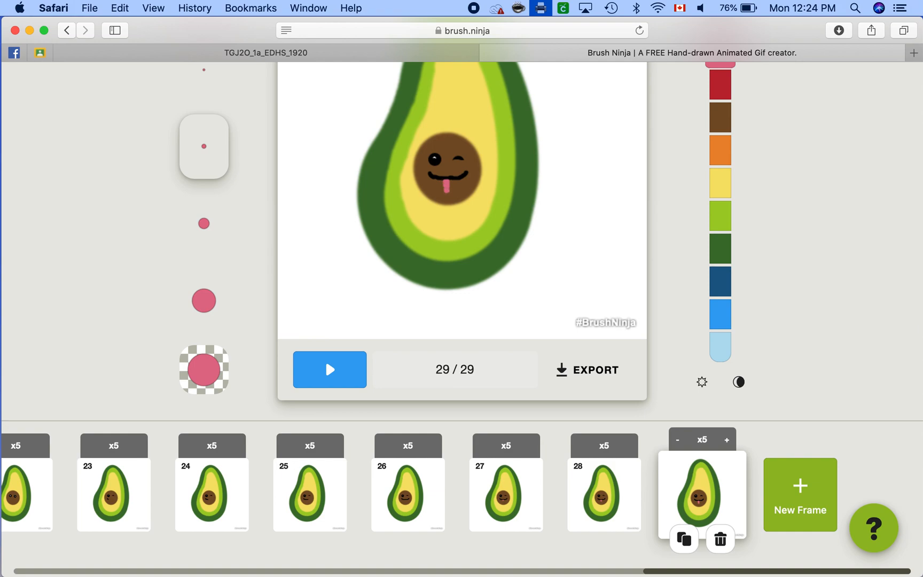
Step: Play the animation to check the wink, smile and tongue sequence, and stop the playback
{"action": "scroll", "coordinate": [325, 360], "scroll_direction": "up", "scroll_amount": 2}
{"action": "left_click", "coordinate": [330, 433]}
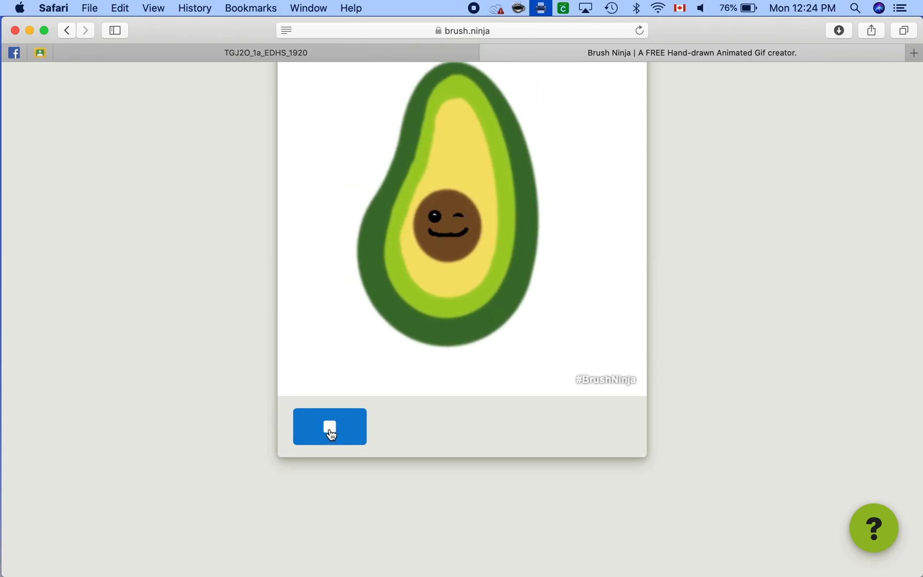
{"action": "left_click", "coordinate": [330, 427]}
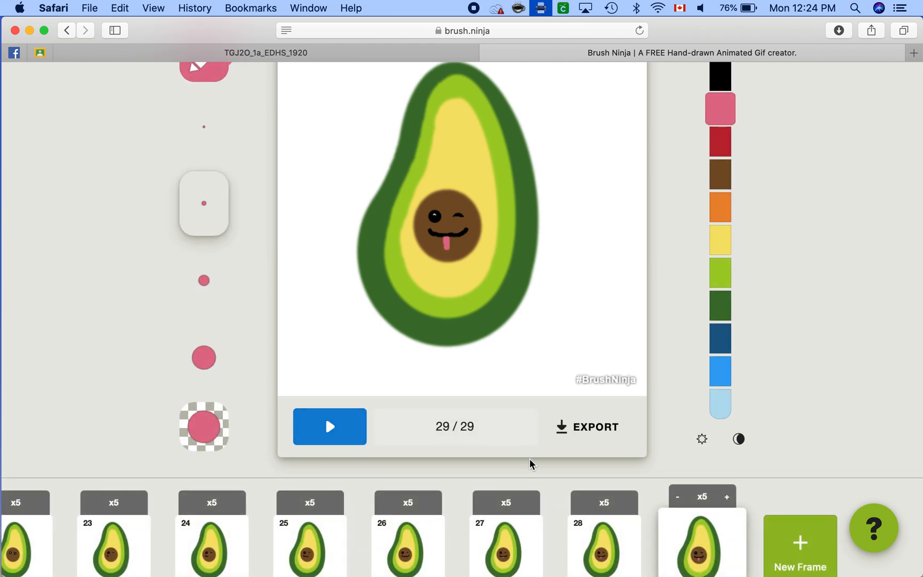
Step: Reduce the hold duration of frames 23, 24 and 25 to x1
{"action": "scroll", "coordinate": [531, 468], "scroll_direction": "down", "scroll_amount": 3}
{"action": "mouse_move", "coordinate": [328, 451]}
{"action": "scroll", "coordinate": [208, 443], "scroll_direction": "left", "scroll_amount": 3}
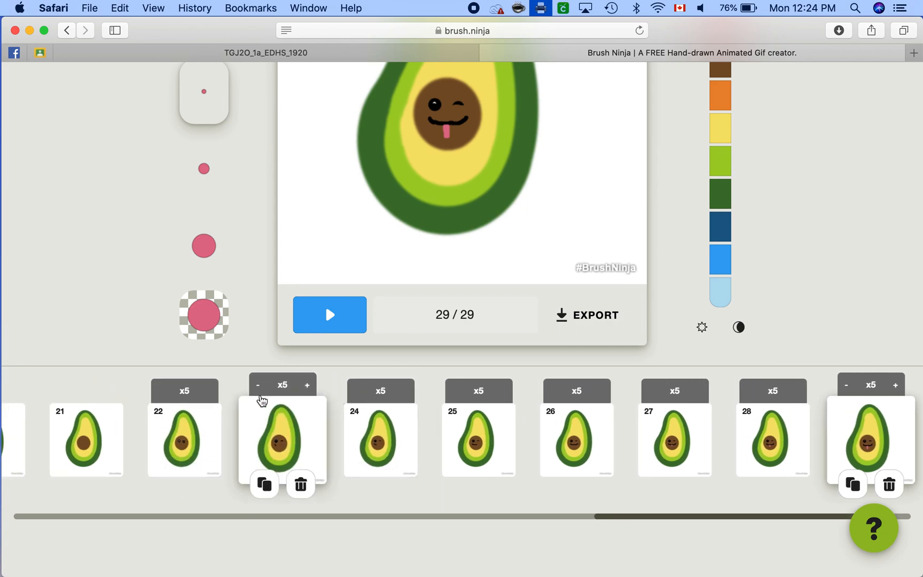
{"action": "left_click", "coordinate": [259, 390]}
{"action": "left_click", "coordinate": [260, 390]}
{"action": "left_click", "coordinate": [260, 390]}
{"action": "left_click", "coordinate": [259, 390]}
{"action": "left_click", "coordinate": [356, 390]}
{"action": "left_click", "coordinate": [357, 390]}
{"action": "left_click", "coordinate": [455, 388]}
{"action": "left_click", "coordinate": [454, 388]}
{"action": "left_click", "coordinate": [454, 389]}
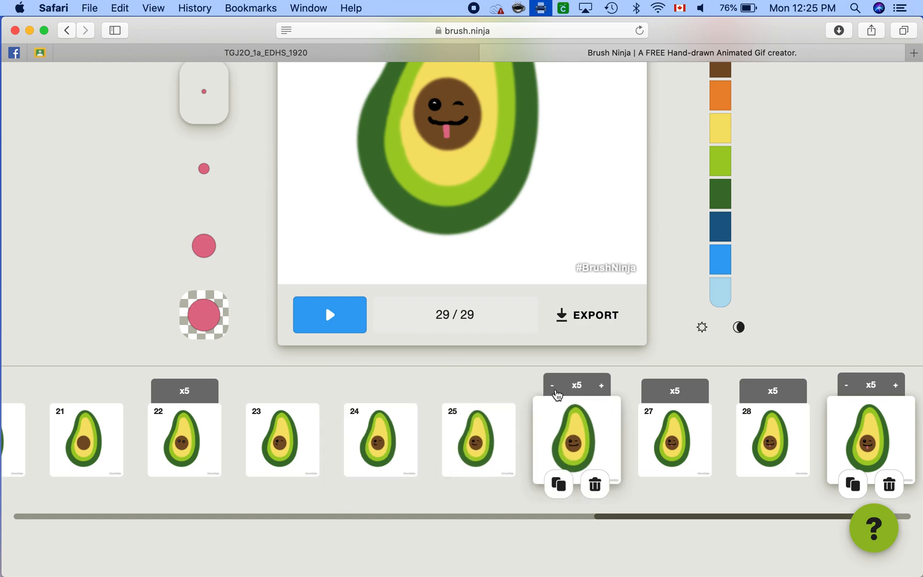
Step: Reduce the hold duration of frames 26 through 29 to x1 and preview the animation
{"action": "left_click", "coordinate": [553, 386]}
{"action": "left_click", "coordinate": [651, 387]}
{"action": "left_click", "coordinate": [650, 387]}
{"action": "left_click", "coordinate": [650, 387]}
{"action": "left_click", "coordinate": [747, 386]}
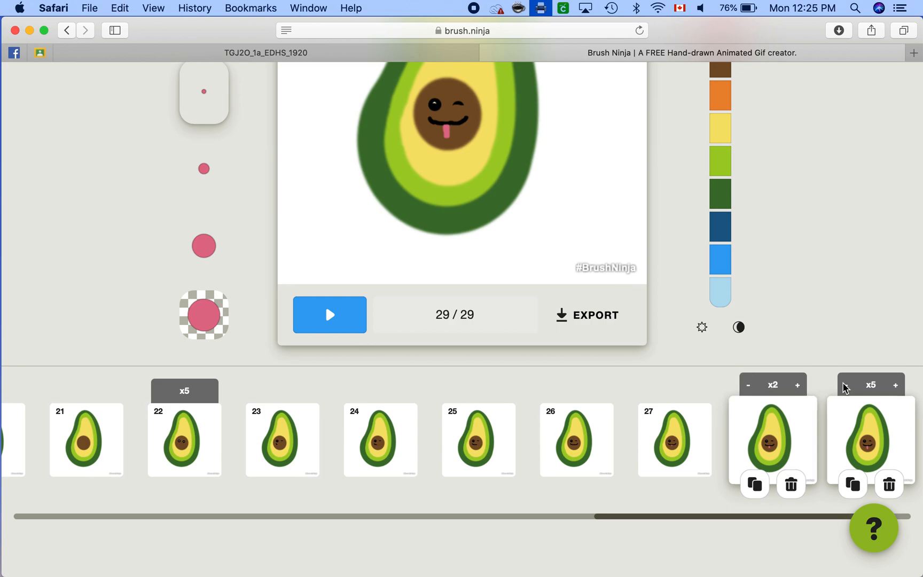
{"action": "left_click", "coordinate": [748, 387]}
{"action": "left_click", "coordinate": [845, 385]}
{"action": "left_click", "coordinate": [845, 385]}
{"action": "left_click", "coordinate": [845, 385]}
{"action": "left_click", "coordinate": [846, 385]}
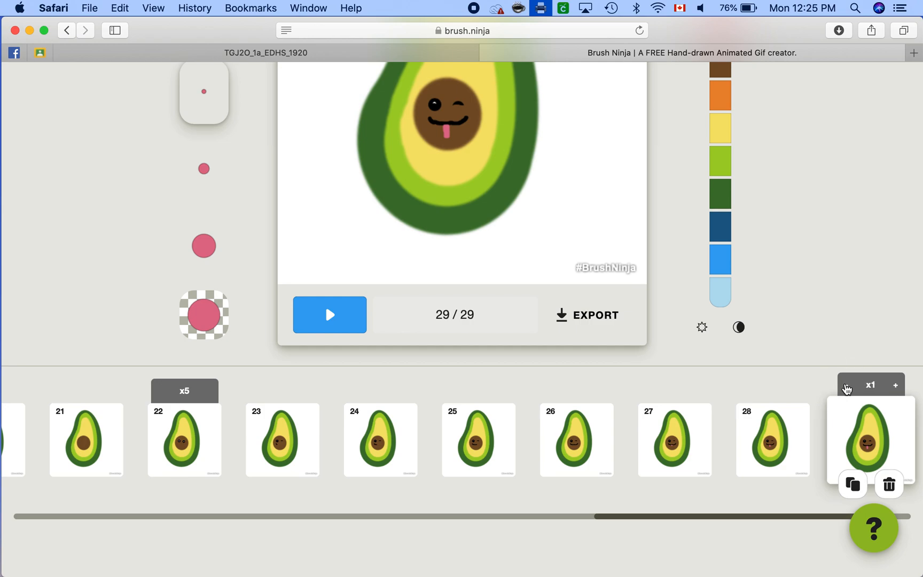
{"action": "left_click", "coordinate": [349, 320]}
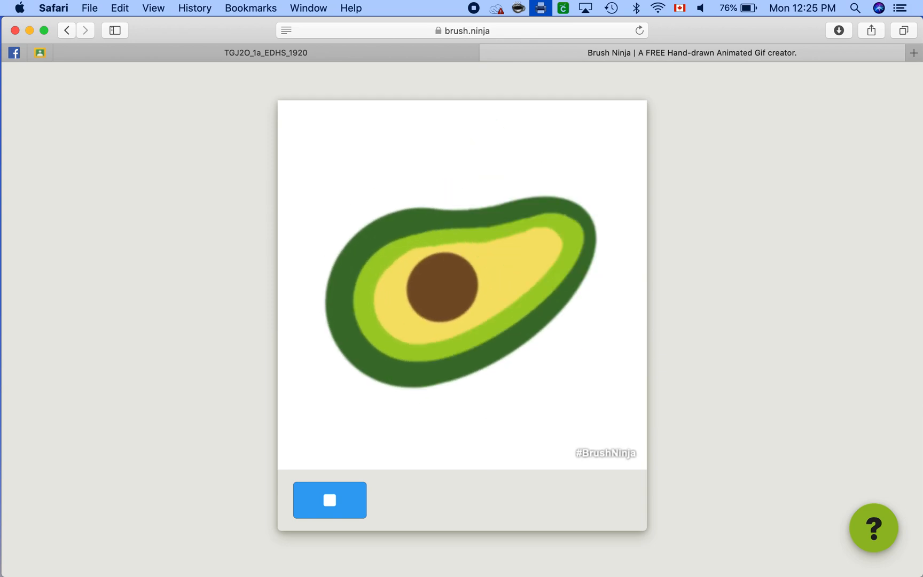
{"action": "left_click", "coordinate": [344, 507]}
Step: Set the hold duration of the last frame, 29, to x4 and preview the animation again
{"action": "scroll", "coordinate": [719, 456], "scroll_direction": "down", "scroll_amount": 5}
{"action": "left_click", "coordinate": [725, 438]}
{"action": "left_click", "coordinate": [725, 438]}
{"action": "left_click", "coordinate": [725, 438]}
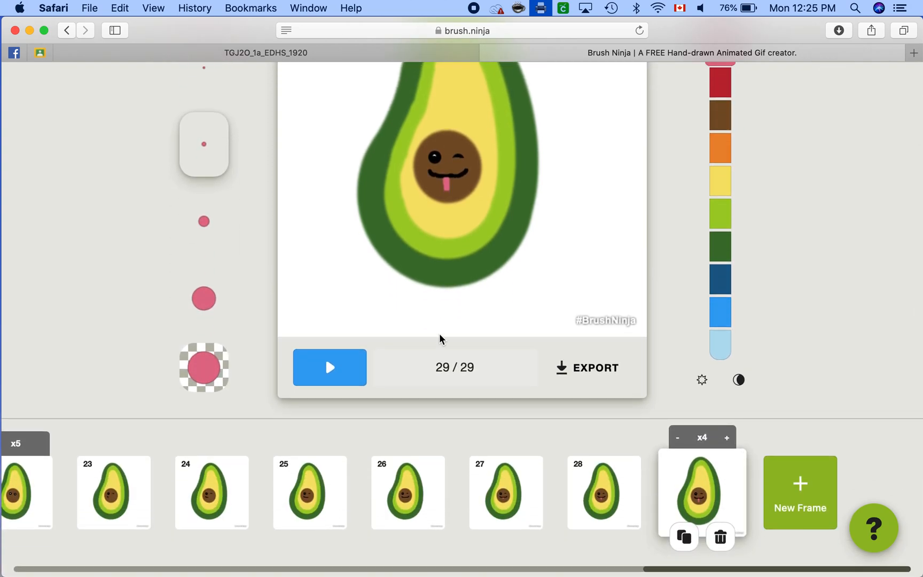
{"action": "left_click", "coordinate": [329, 367]}
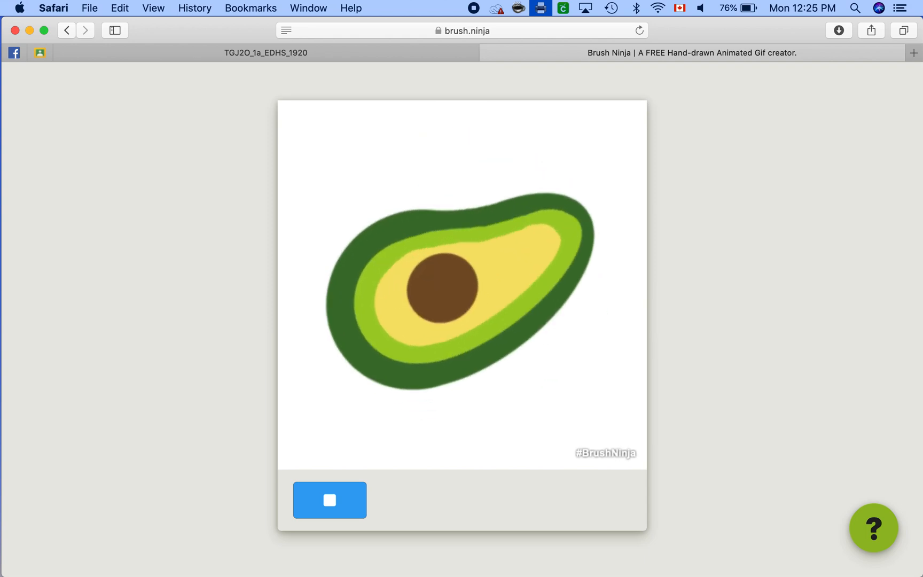
{"action": "left_click", "coordinate": [334, 511]}
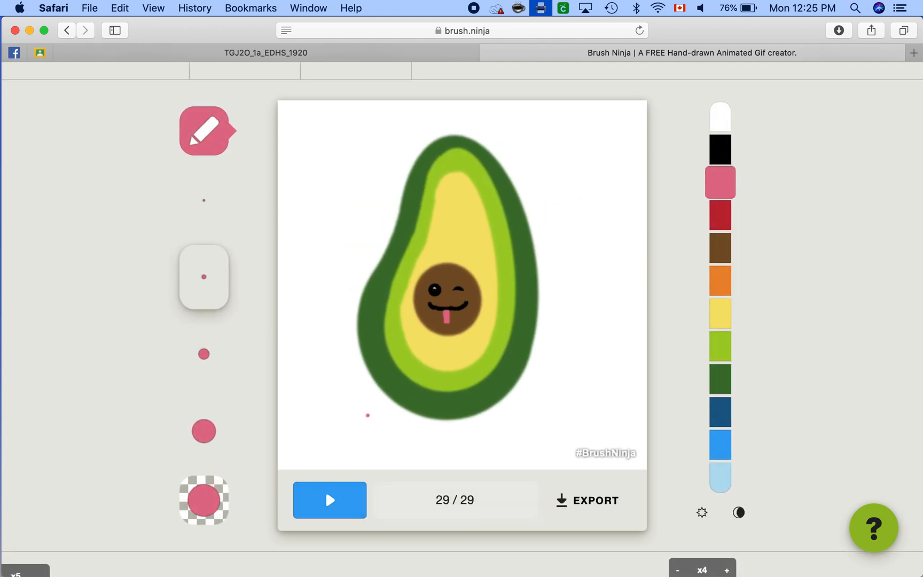
Step: Delete frame 29 with the fully extended tongue
{"action": "key", "text": "Delete"}
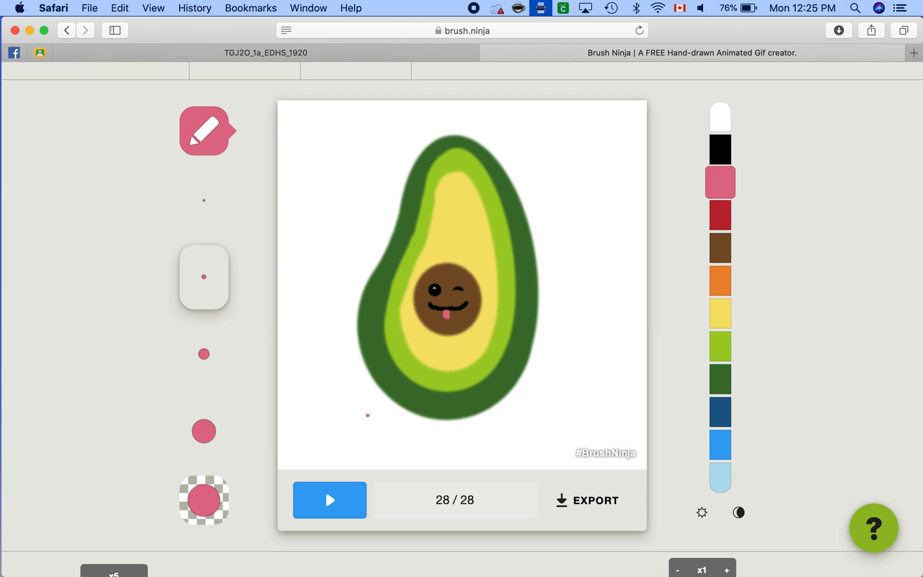